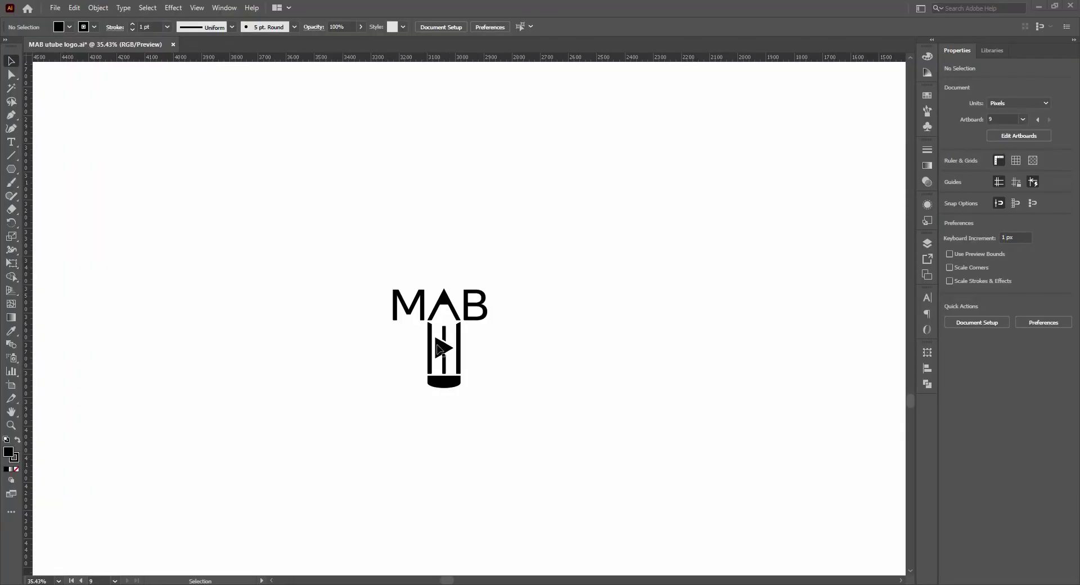
# - Alt-drag a duplicate of the MAB pencil logo to the upper left of the artboard
pyautogui.click(406, 314)
pyautogui.moveTo(458, 346); pyautogui.dragTo(137, 182)
pyautogui.click(450, 354)
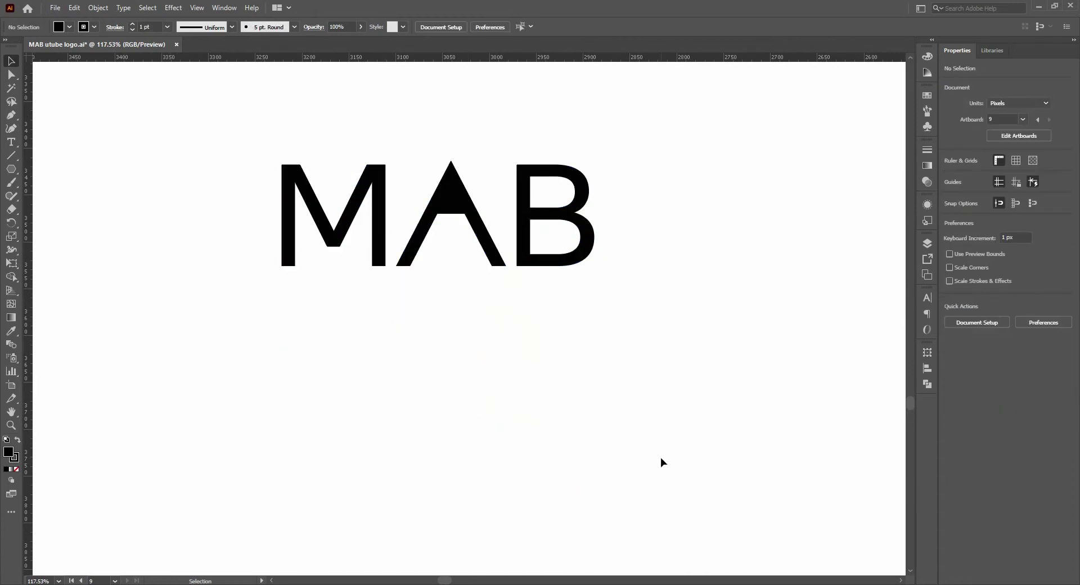
pyautogui.keyDown('alt'); pyautogui.scroll(2, 602, 424); pyautogui.keyUp('alt')
# - Draw a small three-sided black triangle below MAB with the Polygon tool
pyautogui.click(11, 169)
pyautogui.click(501, 435)
pyautogui.click(509, 319)
pyautogui.press('v')
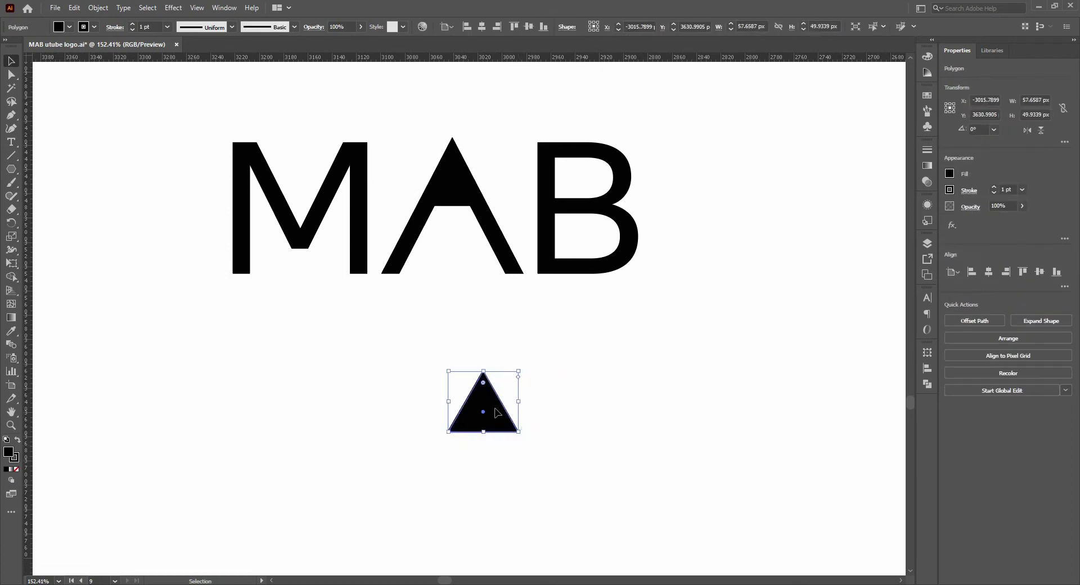
# - Zoom in and bend the triangle's right and left sides inward with the Curvature tool
pyautogui.press('z')
pyautogui.moveTo(350, 367); pyautogui.dragTo(627, 366)
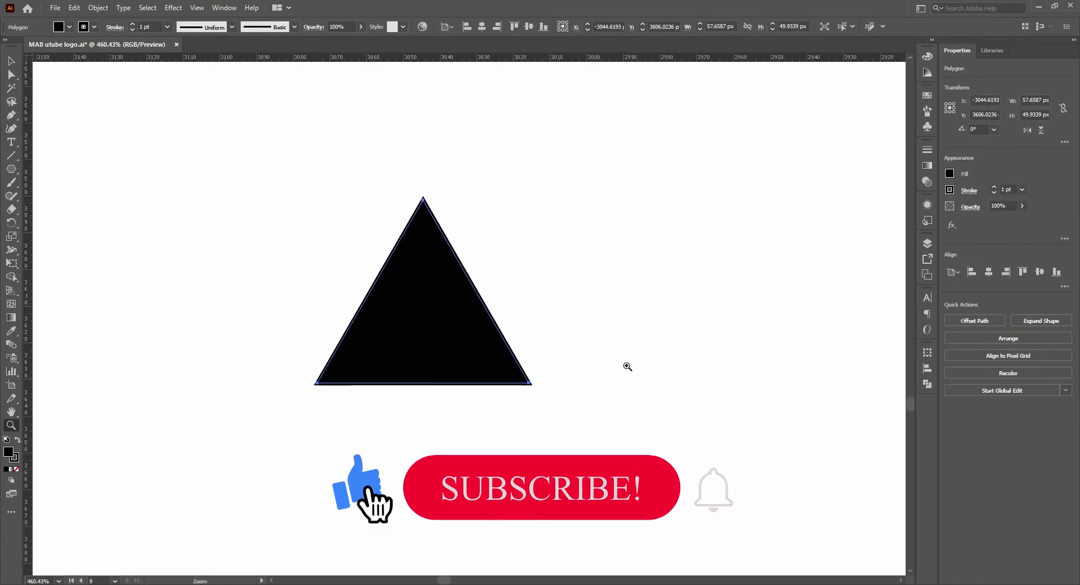
pyautogui.hotkey('shift', '~')
pyautogui.moveTo(475, 287); pyautogui.dragTo(462, 309)
pyautogui.moveTo(363, 304); pyautogui.dragTo(377, 311)
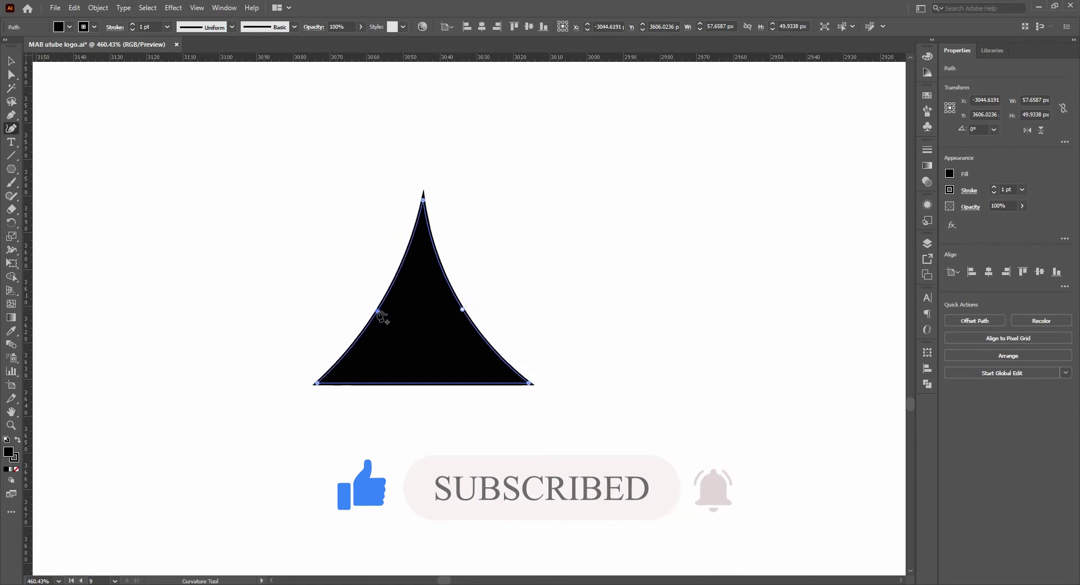
# - Zoom out and move the curved spike up into the A's opening
pyautogui.press('v')
pyautogui.click(590, 353)
pyautogui.press('z')
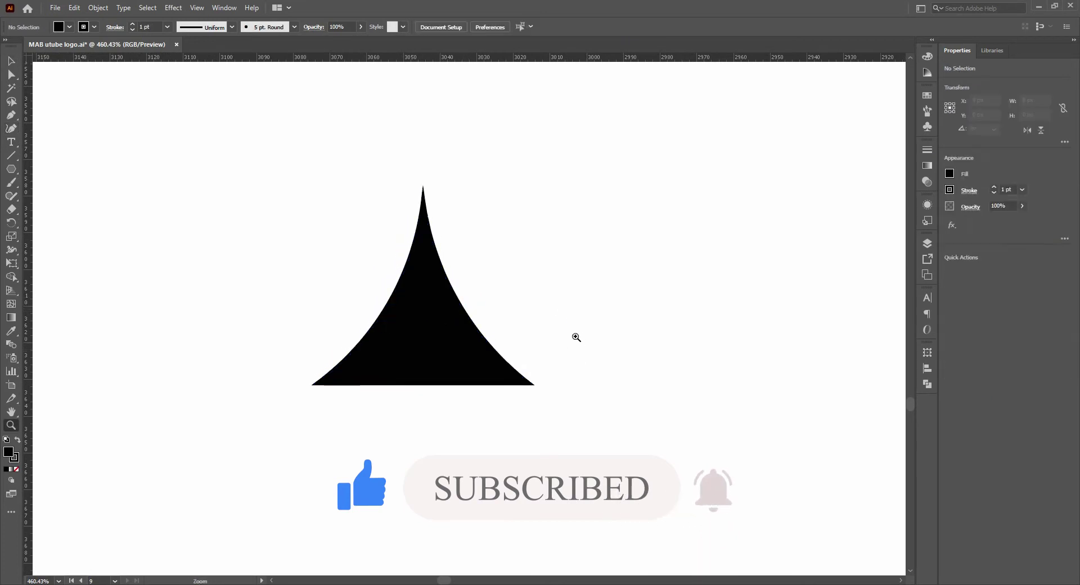
pyautogui.keyDown('alt'); pyautogui.click(593, 425); pyautogui.keyUp('alt')
pyautogui.press('v')
pyautogui.moveTo(510, 444); pyautogui.dragTo(483, 321)
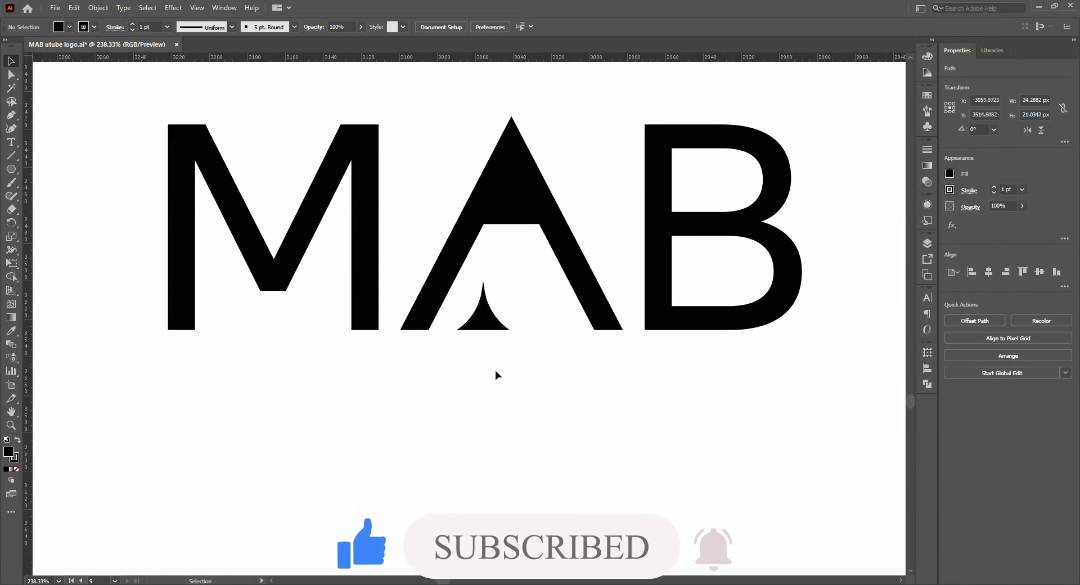
pyautogui.scroll(5, 511, 350)
# - Refine the spike's curves with the Curvature tool into a sharper point
pyautogui.click(470, 313)
pyautogui.hotkey('shift', '`')
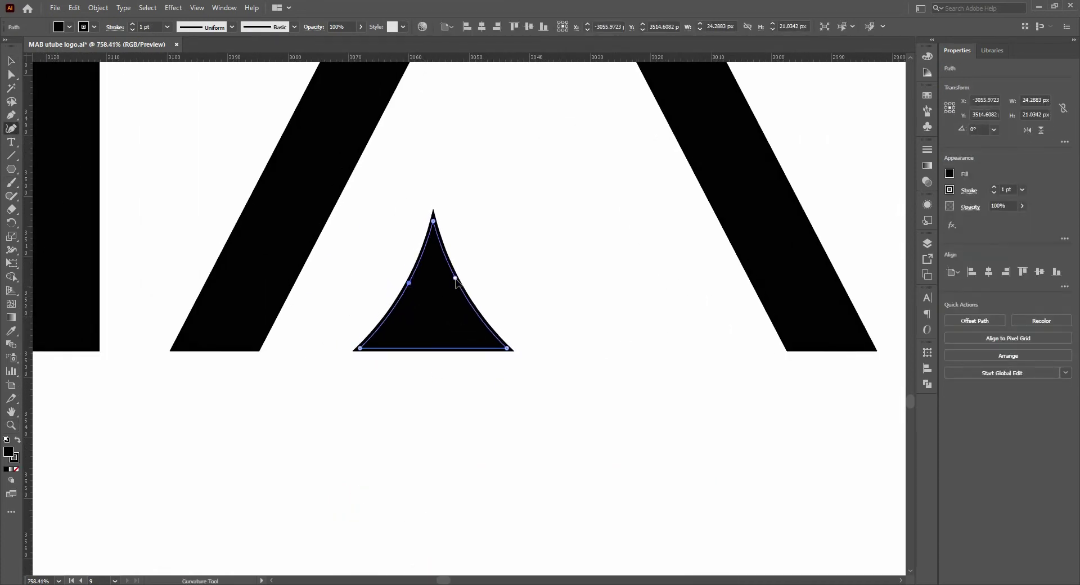
pyautogui.click(415, 315)
pyautogui.hotkey('shift', '`')
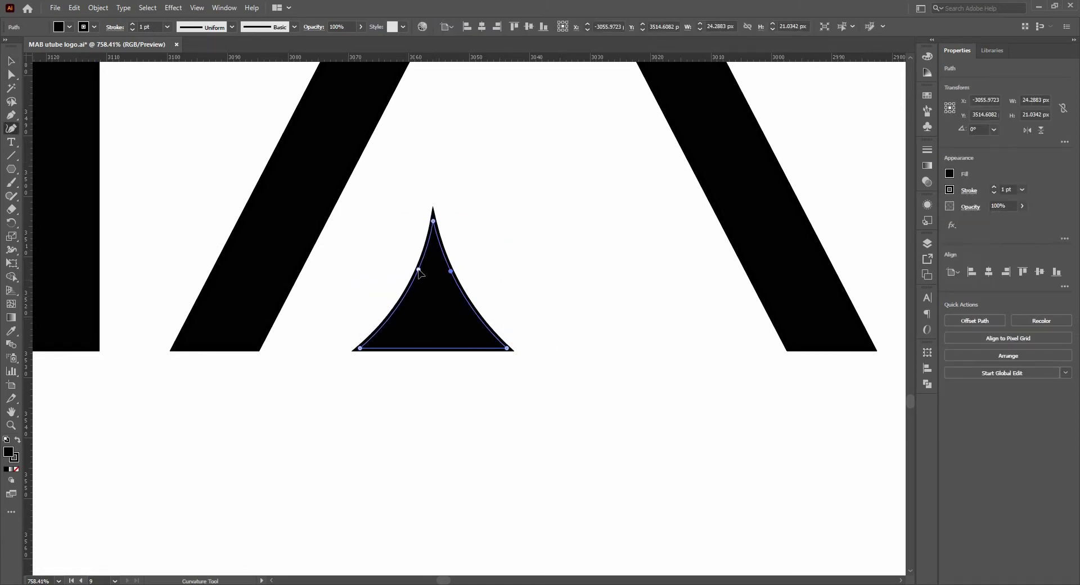
# - Scale the spike down from a corner handle to a smaller size
pyautogui.press('v')
pyautogui.click(434, 315)
pyautogui.moveTo(508, 220); pyautogui.dragTo(421, 297)
pyautogui.click(458, 345)
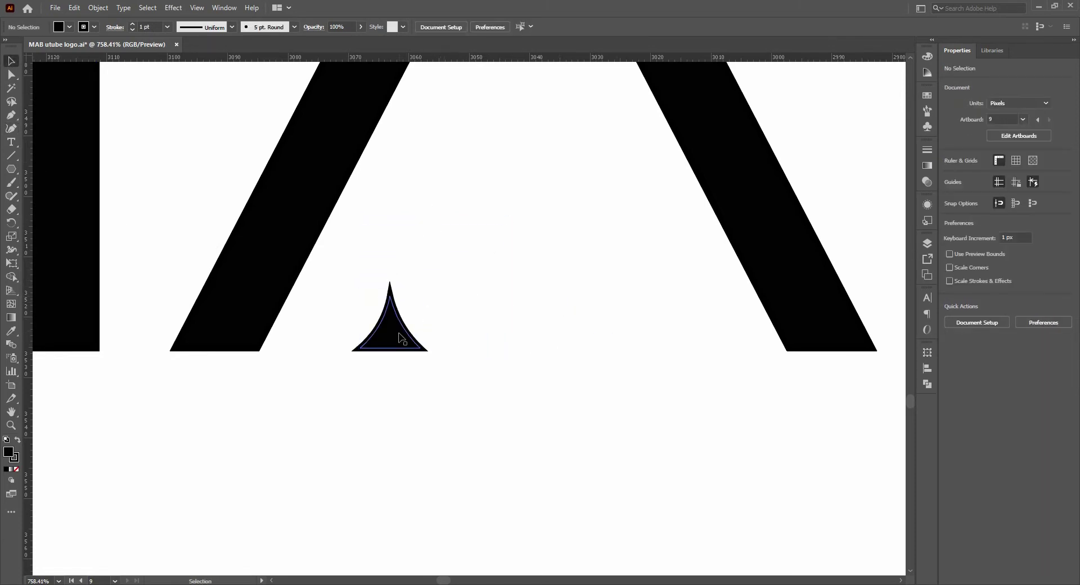
pyautogui.scroll(-2, 457, 425)
# - Alt+Shift-drag a copy of the spike to its right and select both spikes
pyautogui.moveTo(418, 376); pyautogui.dragTo(521, 376)
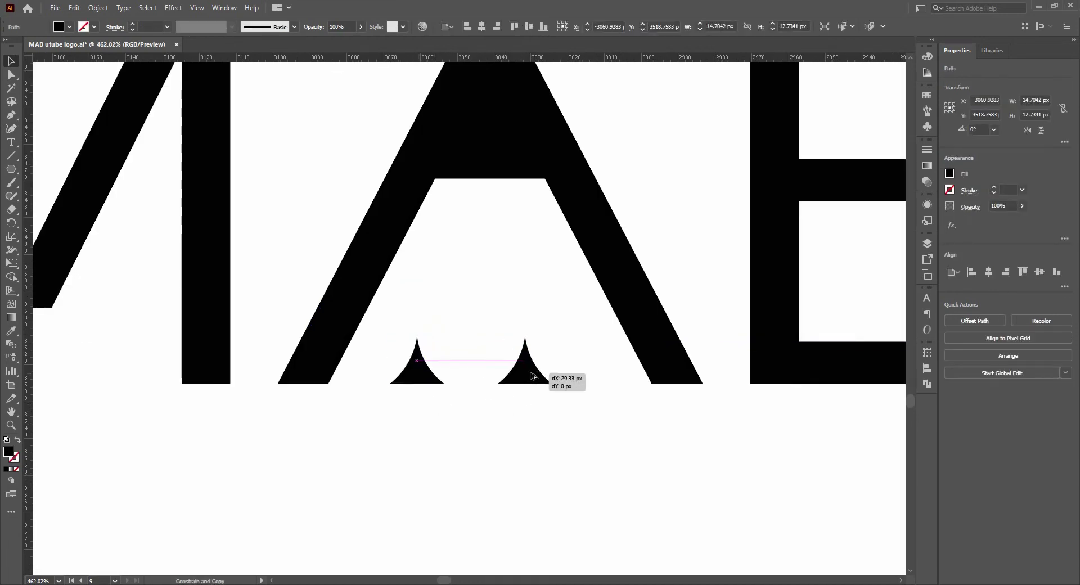
pyautogui.click(534, 440)
pyautogui.moveTo(400, 312); pyautogui.dragTo(564, 427)
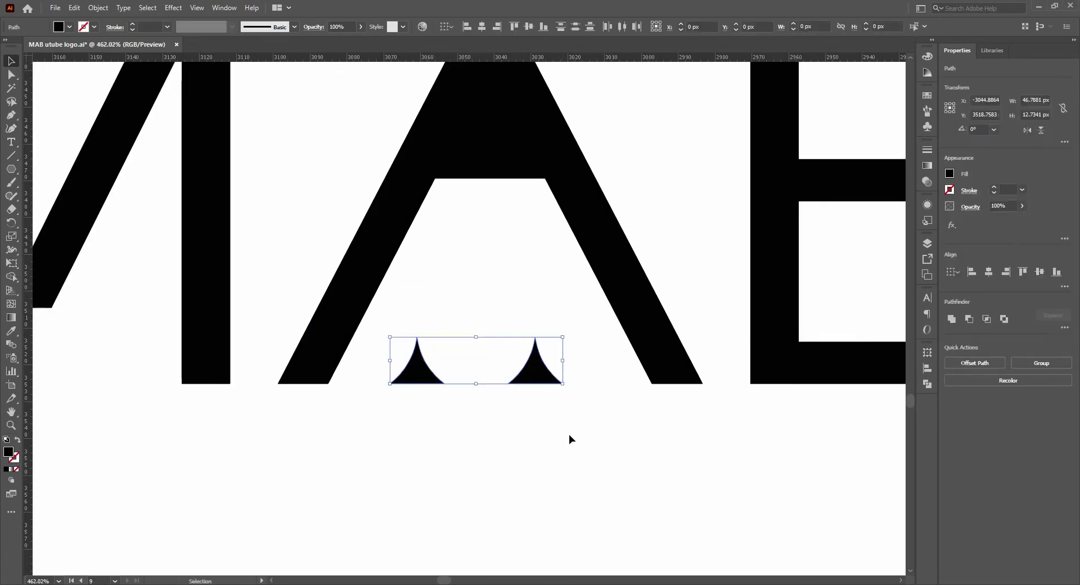
# - Drag a vertical ruler guide to the A's left edge
pyautogui.click(576, 453)
pyautogui.scroll(-2, 576, 454)
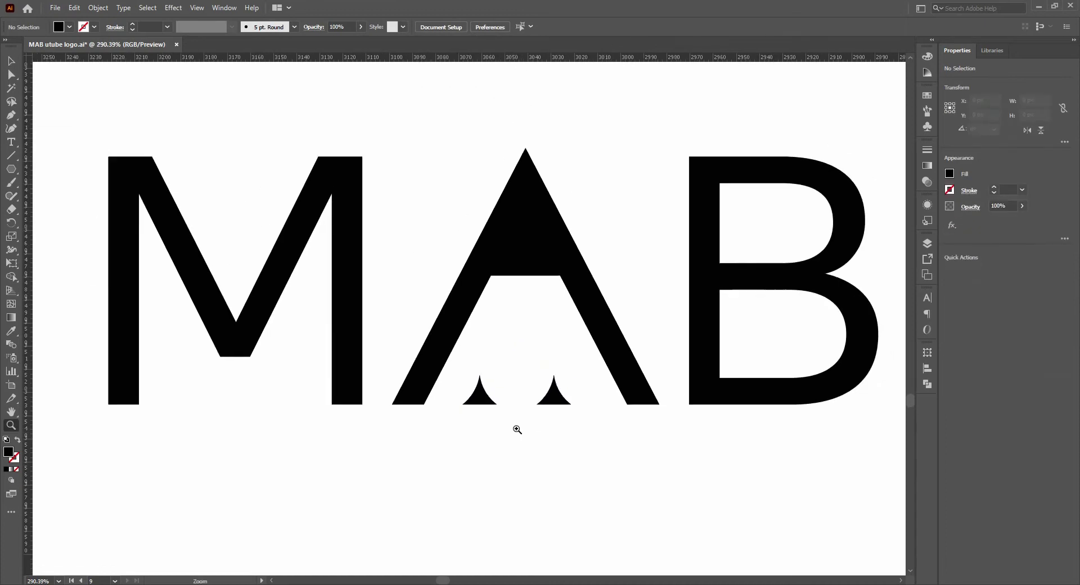
pyautogui.moveTo(135, 320)
pyautogui.mouseDown()
pyautogui.moveTo(397, 370)
pyautogui.moveTo(392, 348)
pyautogui.mouseUp()
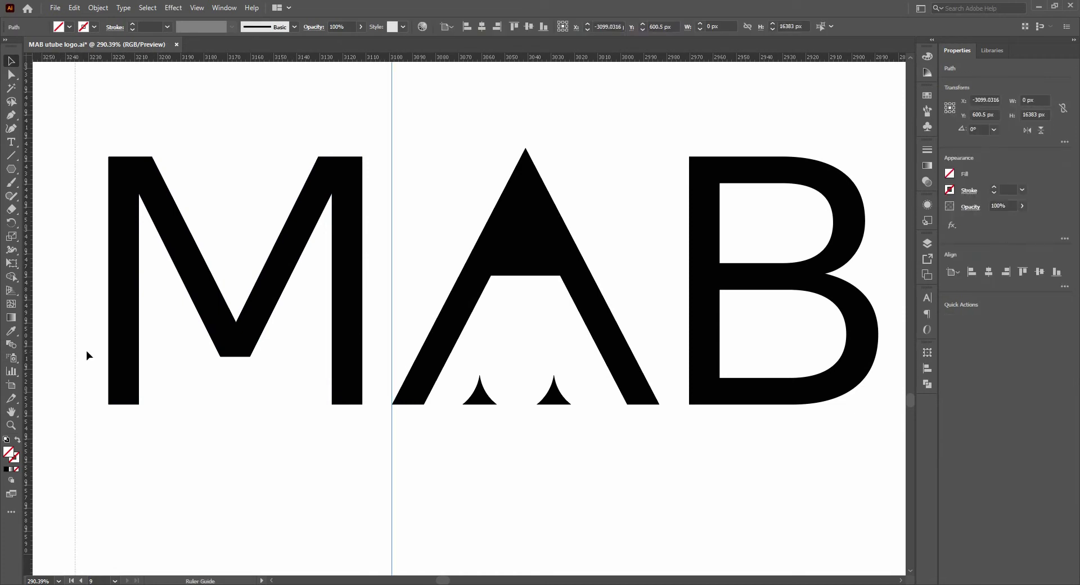
# - Add a guide at the A's right edge and group the two spikes
pyautogui.moveTo(662, 347); pyautogui.dragTo(661, 348)
pyautogui.click(597, 464)
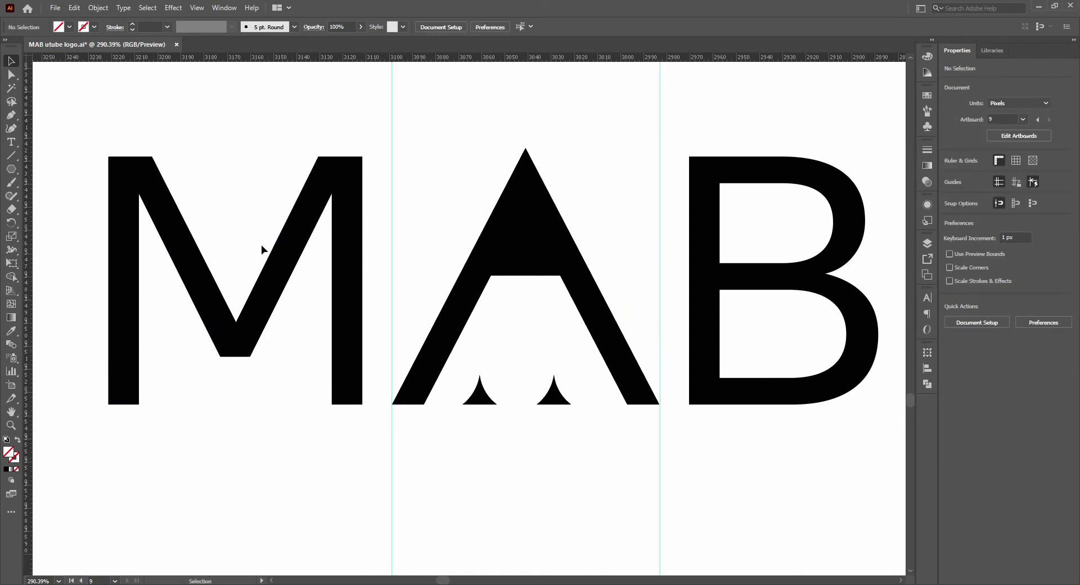
pyautogui.click(347, 366)
pyautogui.click(703, 366)
pyautogui.click(555, 397)
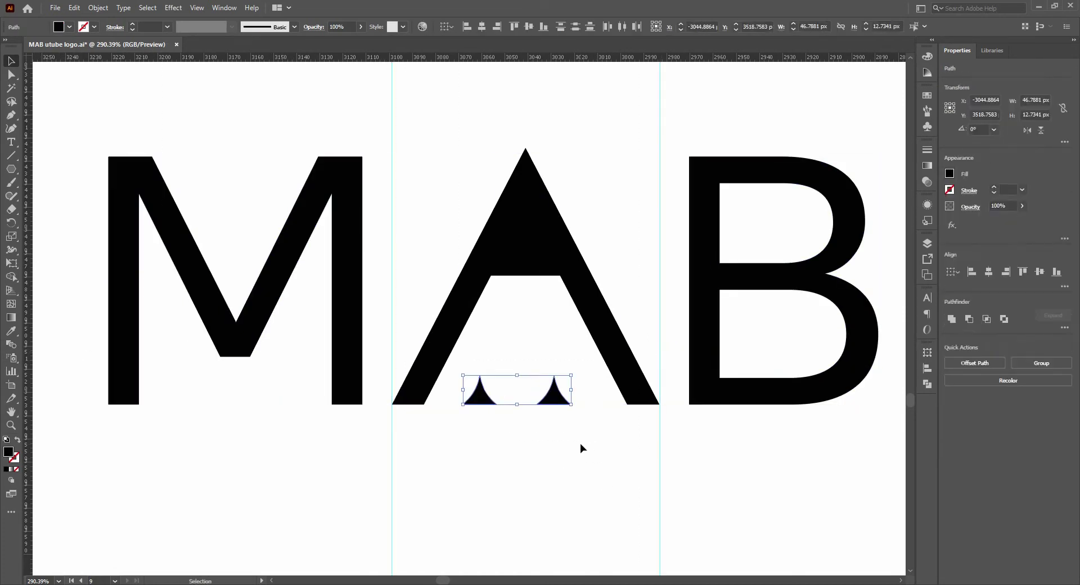
pyautogui.click(1025, 371)
# - Horizontally centre the spike group under the A, then ungroup the spikes
pyautogui.moveTo(417, 275); pyautogui.dragTo(628, 450)
pyautogui.click(989, 272)
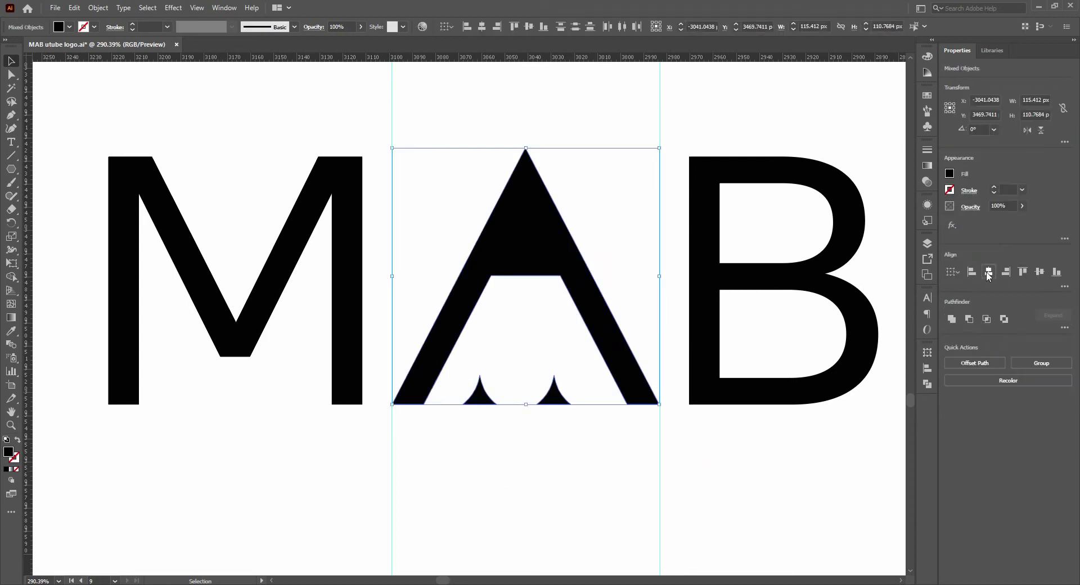
pyautogui.click(760, 490)
pyautogui.scroll(-5, 588, 432)
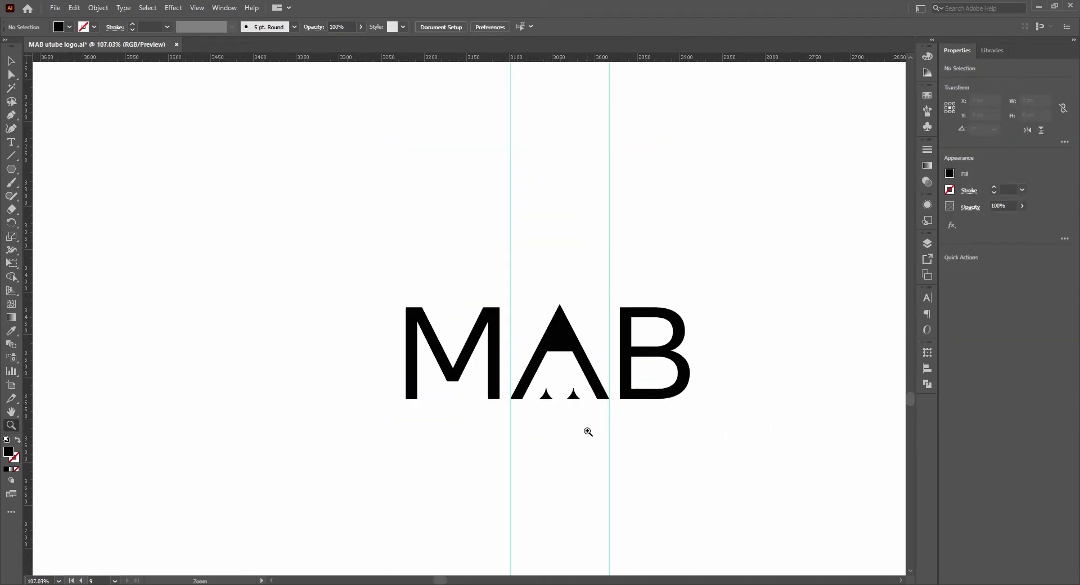
pyautogui.scroll(5, 536, 430)
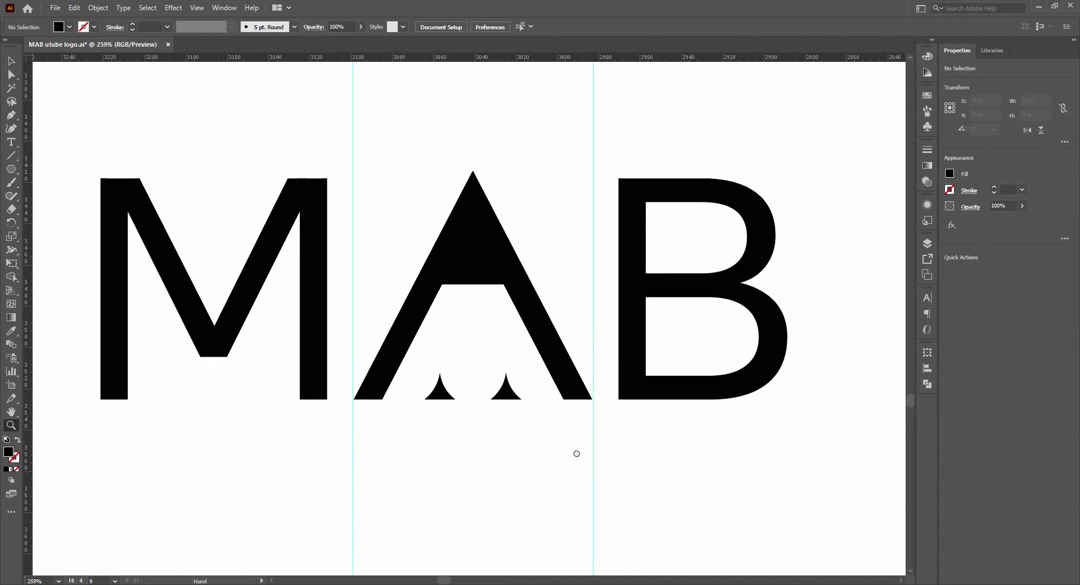
pyautogui.press('v')
pyautogui.click(442, 394)
pyautogui.click(1032, 365)
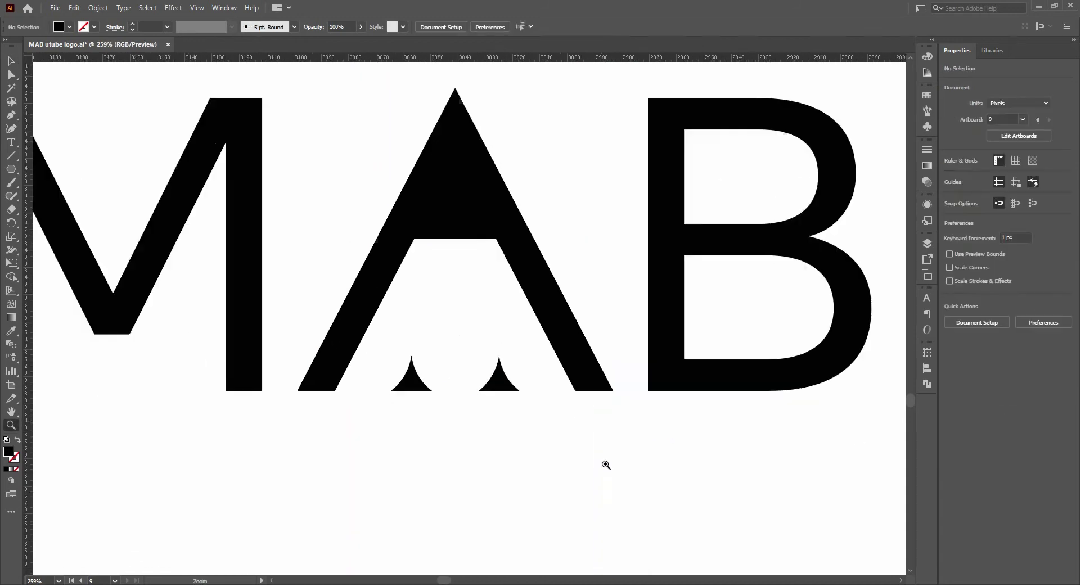
pyautogui.press('z')
pyautogui.click(525, 483)
# - Alt+Shift-drag a copy of the right spike further right
pyautogui.press('v')
pyautogui.click(525, 423)
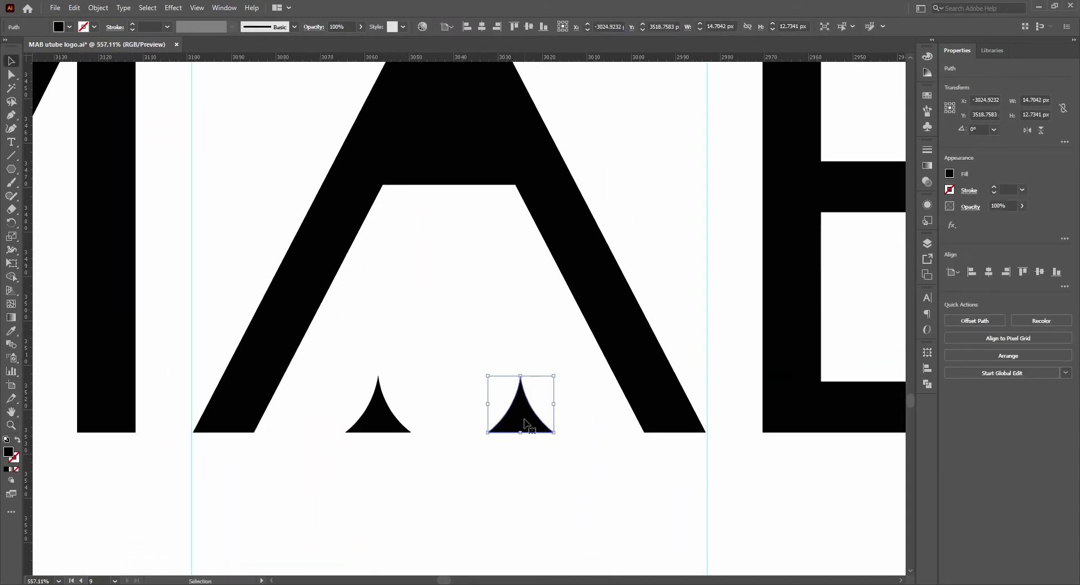
pyautogui.moveTo(675, 427); pyautogui.dragTo(659, 427)
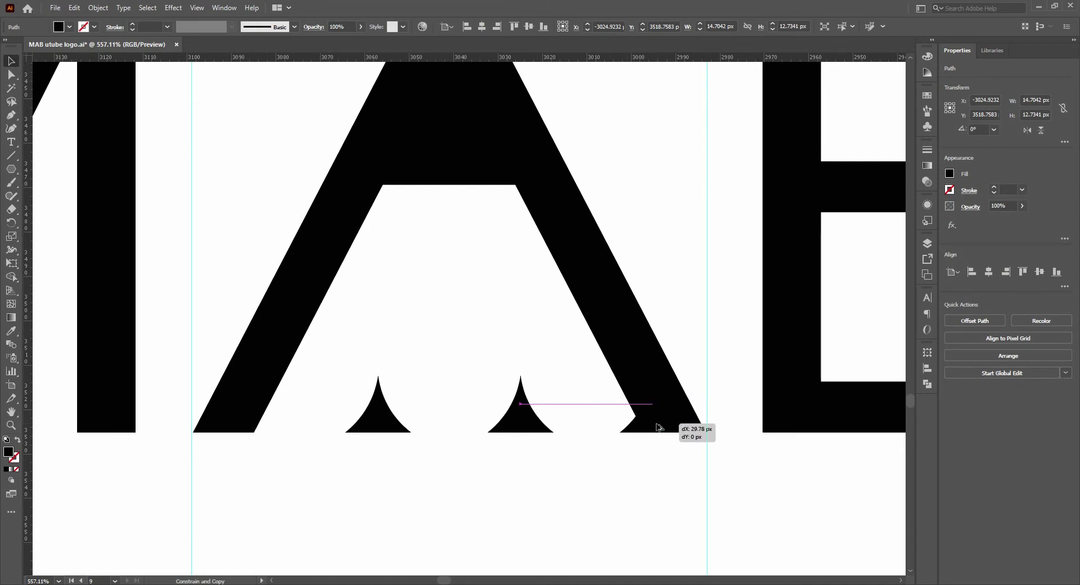
pyautogui.click(667, 483)
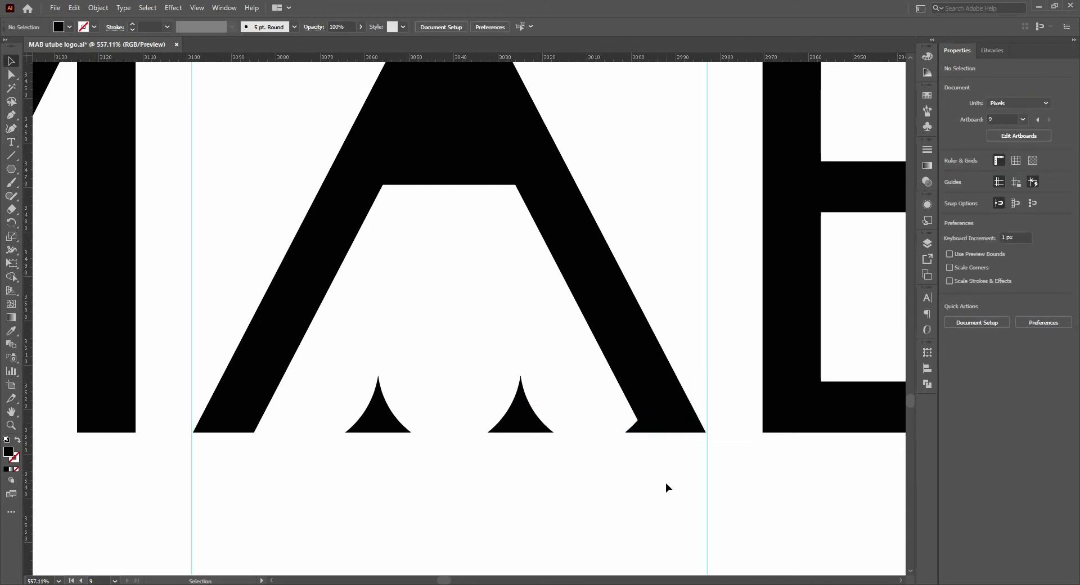
# - Select the copy hidden behind the A and move it into the A's right leg
pyautogui.click(636, 390)
pyautogui.click(623, 472)
pyautogui.click(615, 337)
pyautogui.click(618, 410)
pyautogui.click(634, 426)
pyautogui.moveTo(635, 427)
pyautogui.mouseDown()
pyautogui.moveTo(489, 426)
pyautogui.moveTo(663, 437)
pyautogui.mouseUp()
pyautogui.click(460, 471)
pyautogui.scroll(2, 460, 471)
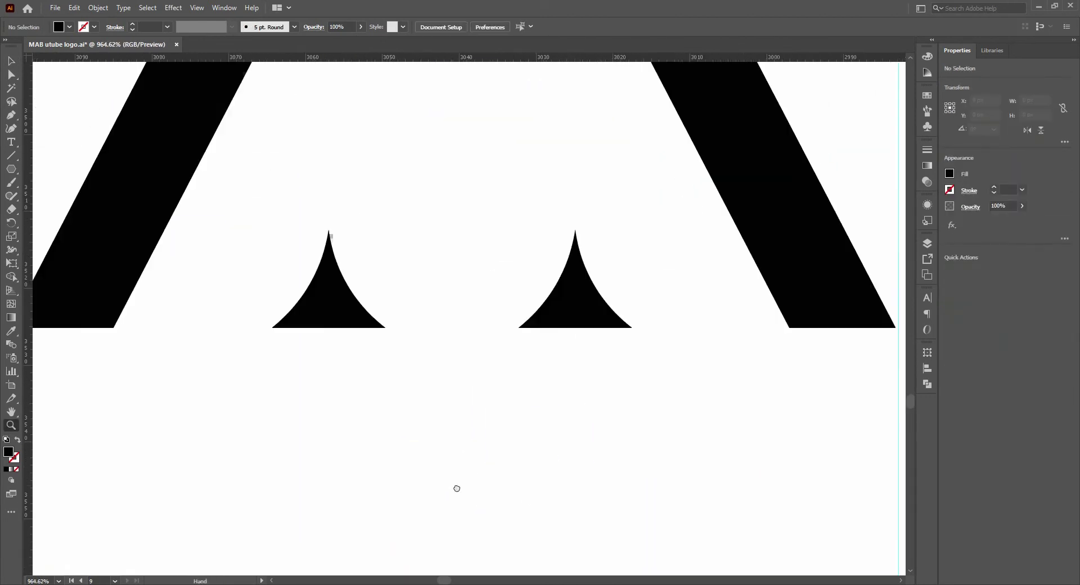
# - Draw a thin rectangle bar spanning between the two spikes
pyautogui.scroll(2, 460, 476)
pyautogui.moveTo(11, 169); pyautogui.dragTo(73, 174)
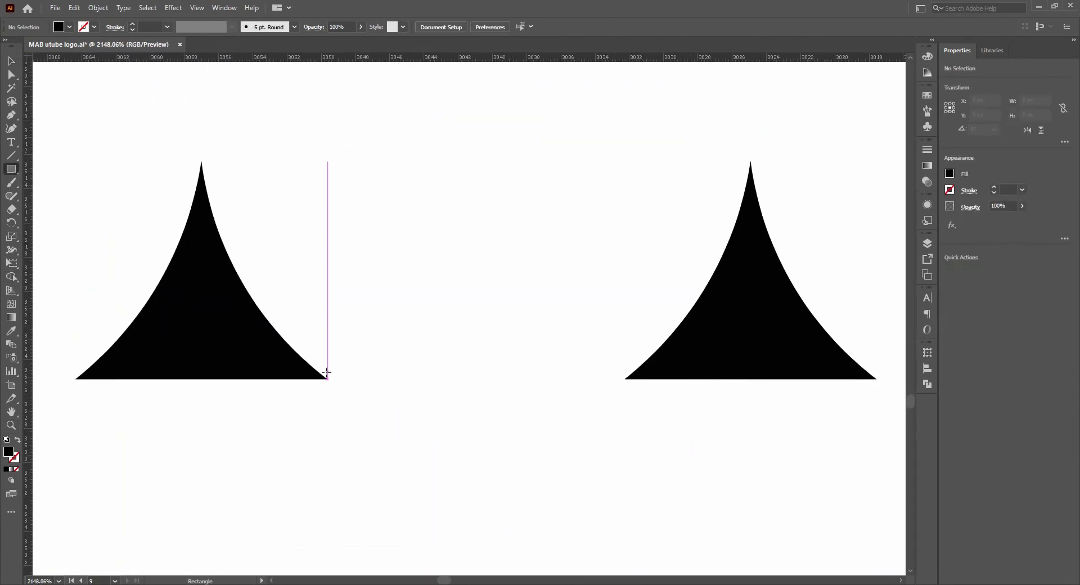
pyautogui.moveTo(327, 363)
pyautogui.mouseDown()
pyautogui.moveTo(494, 383)
pyautogui.moveTo(624, 376)
pyautogui.mouseUp()
pyautogui.press('v')
pyautogui.click(565, 431)
pyautogui.press('b')
pyautogui.scroll(-3, 450, 439)
# - Alt-drag copies of the bar to the right and left of the spikes
pyautogui.press('z')
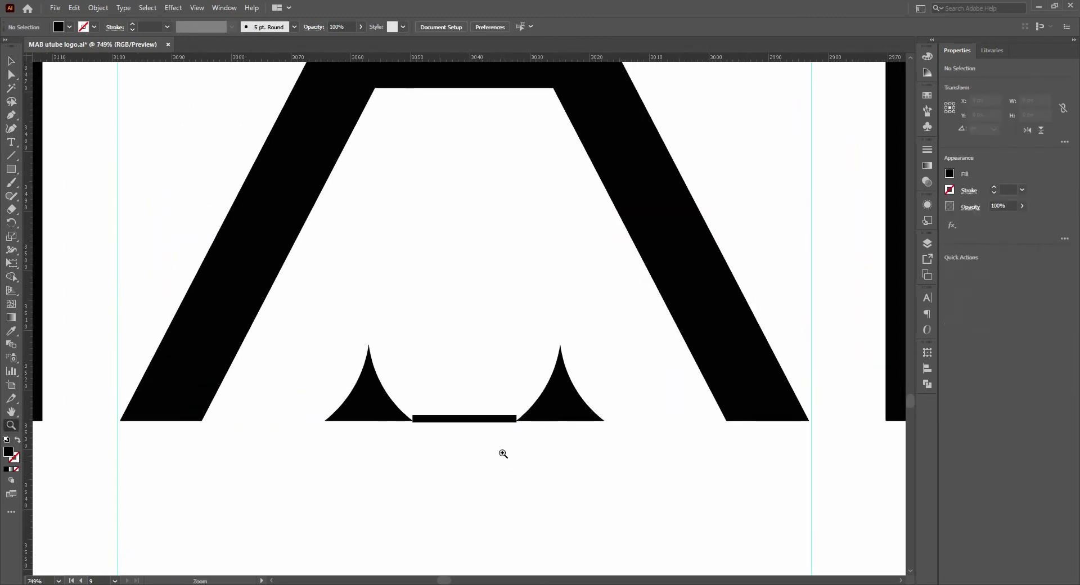
pyautogui.scroll(1, 523, 450)
pyautogui.moveTo(479, 403); pyautogui.dragTo(710, 406)
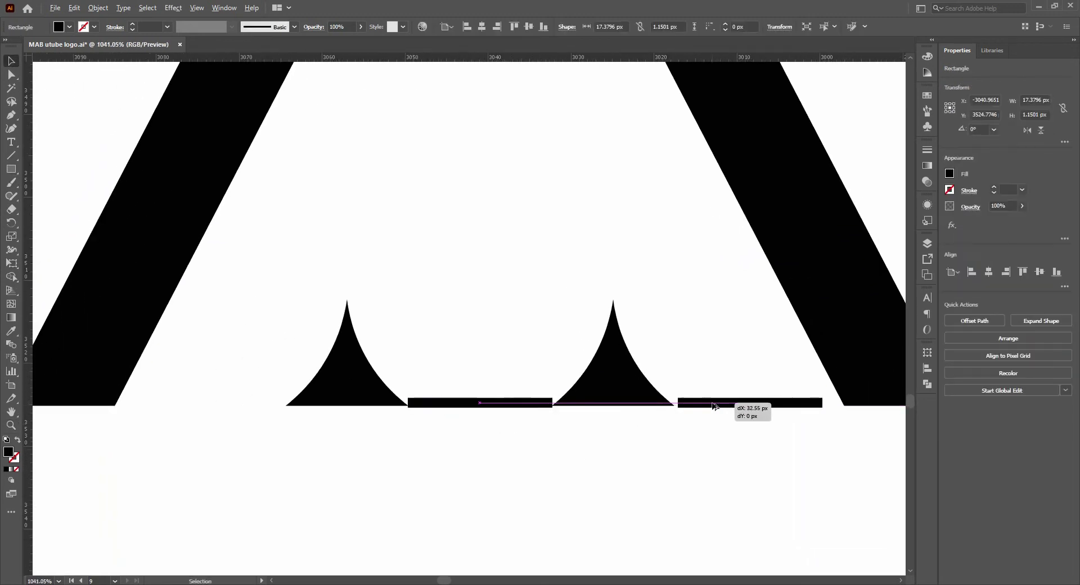
pyautogui.moveTo(506, 403); pyautogui.dragTo(240, 402)
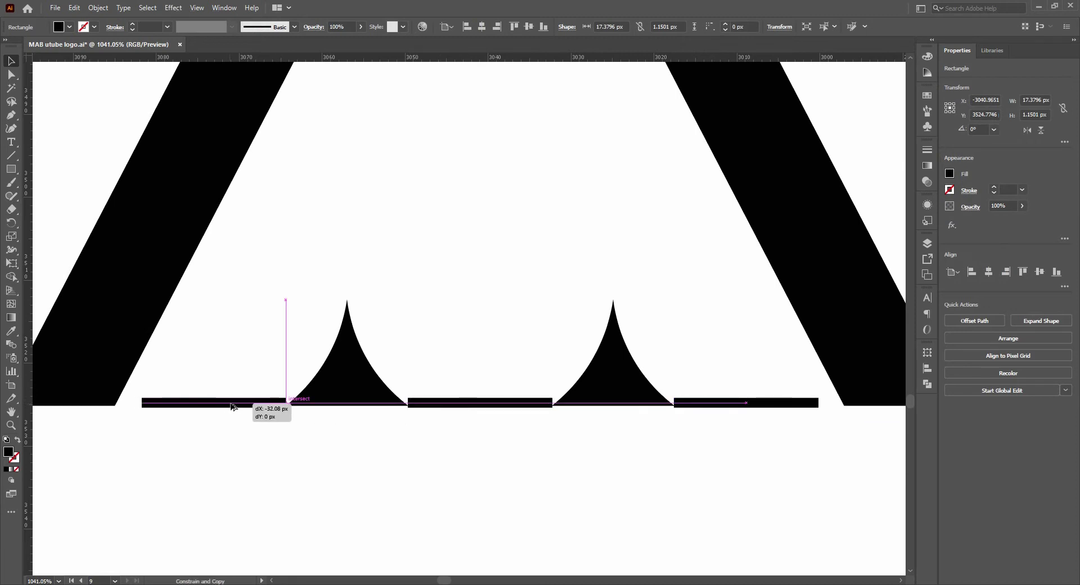
pyautogui.click(356, 459)
# - Alt-drag copies of the spike to each end of the bars along the A's base
pyautogui.press('z')
pyautogui.click(656, 439)
pyautogui.press('v')
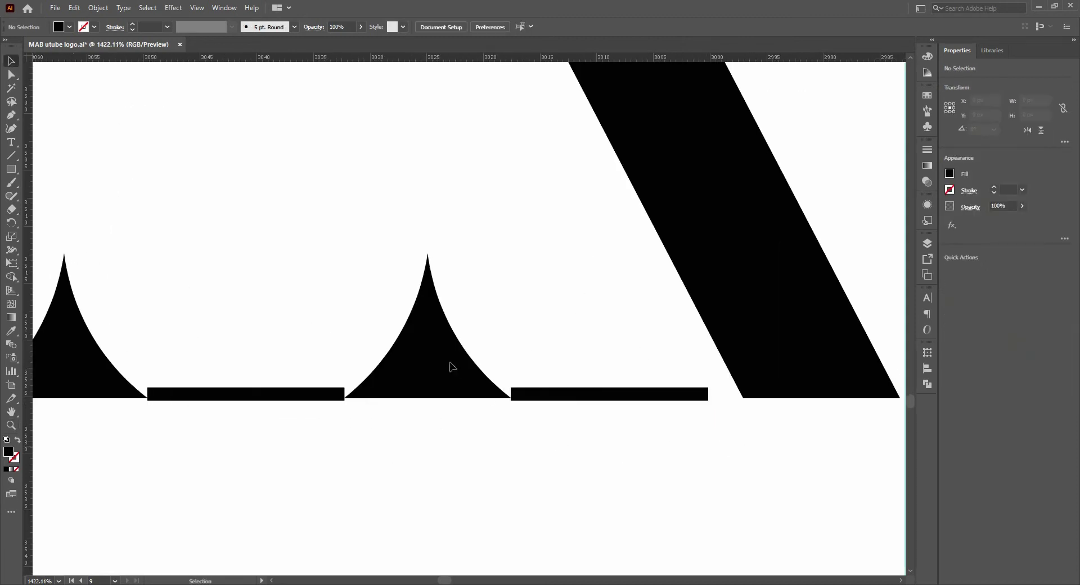
pyautogui.click(440, 364)
pyautogui.moveTo(440, 364); pyautogui.dragTo(732, 374)
pyautogui.click(661, 454)
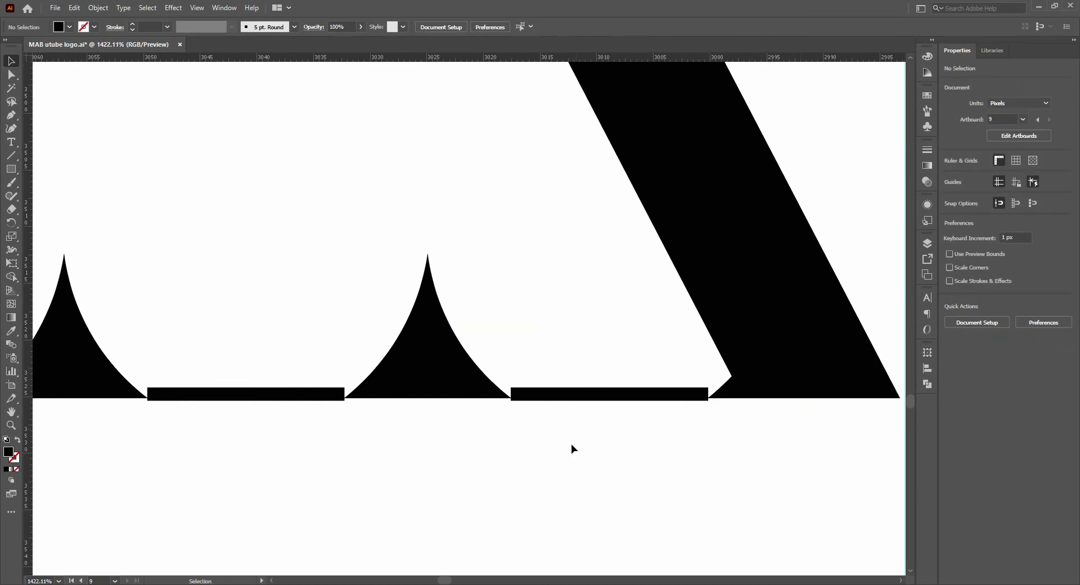
pyautogui.hscroll(-5, 563, 394)
pyautogui.click(457, 372)
pyautogui.moveTo(457, 371); pyautogui.dragTo(93, 372)
pyautogui.click(321, 449)
# - Select the bars and set their fill to white
pyautogui.click(270, 393)
pyautogui.press('z')
pyautogui.keyDown('alt'); pyautogui.click(660, 429); pyautogui.keyUp('alt')
pyautogui.press('i')
pyautogui.click(656, 374)
pyautogui.press('v')
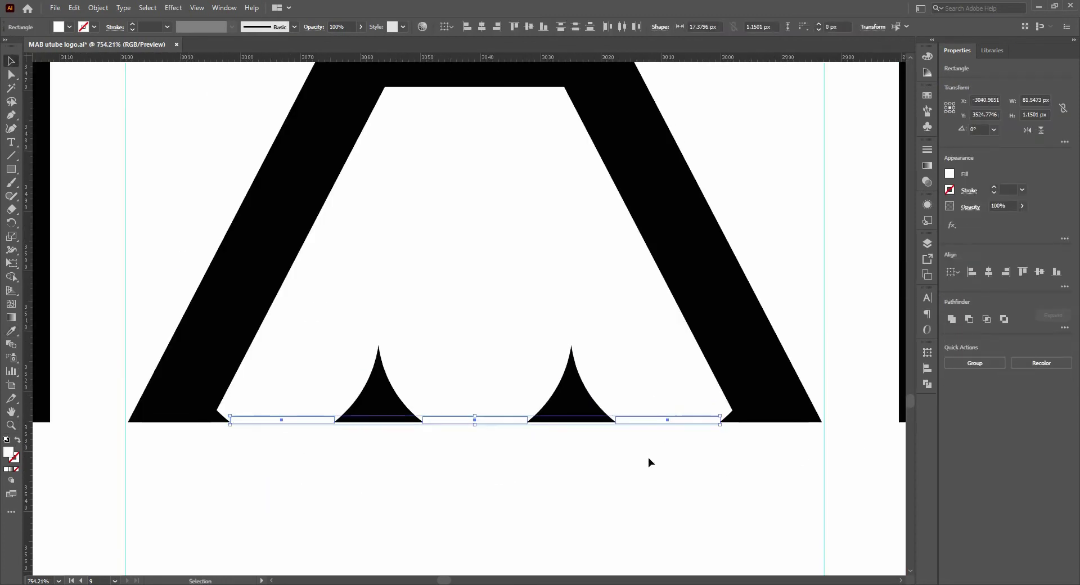
pyautogui.click(648, 457)
pyautogui.press('z')
pyautogui.keyDown('alt'); pyautogui.click(524, 482); pyautogui.keyUp('alt')
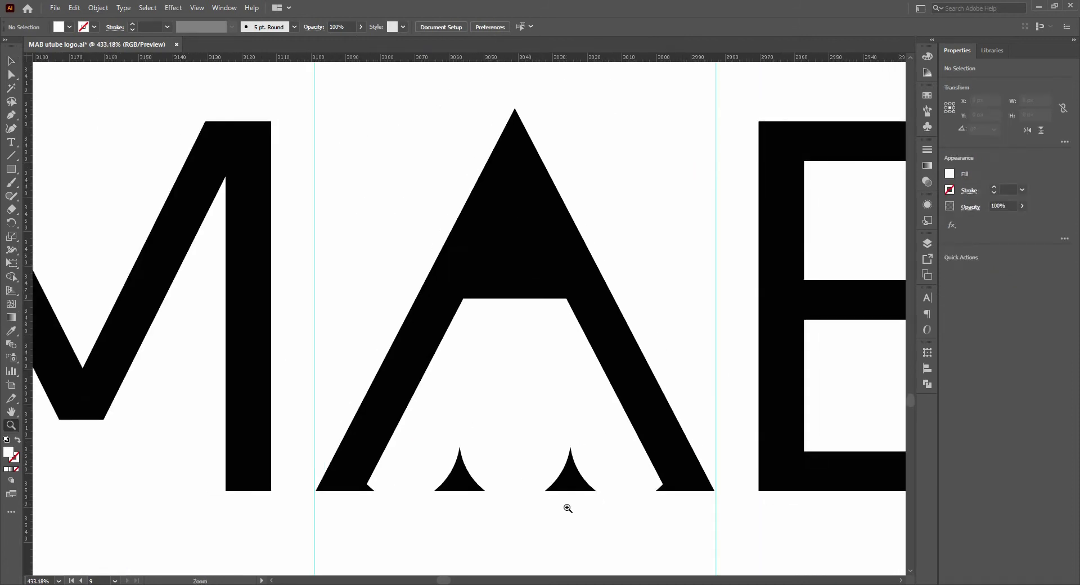
# - Zoom in on the A's spikes and nudge the spikes path down two arrow-key steps
pyautogui.keyDown('alt'); pyautogui.click(449, 445); pyautogui.keyUp('alt')
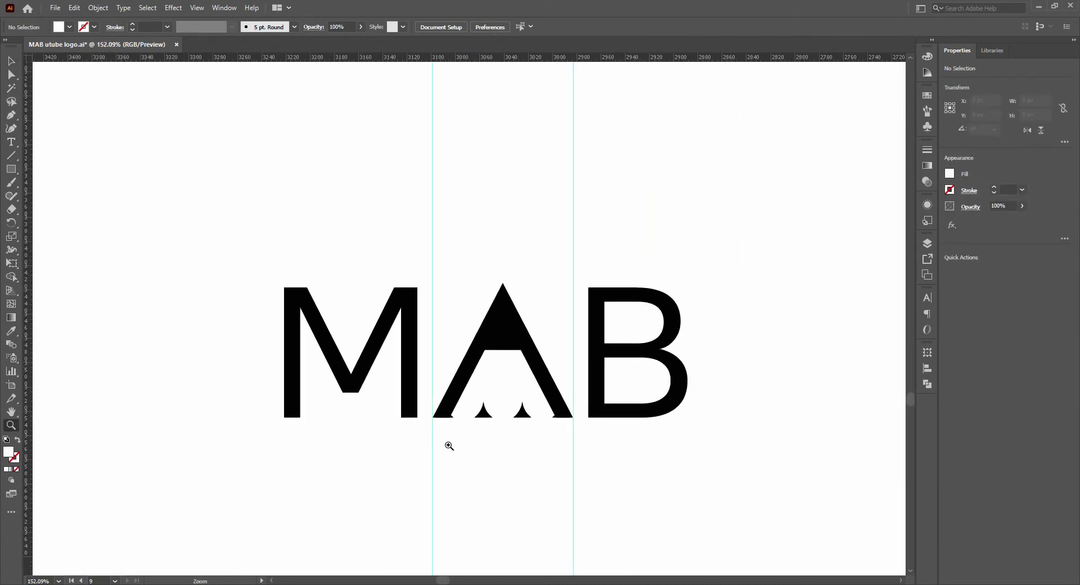
pyautogui.moveTo(449, 445); pyautogui.dragTo(644, 432)
pyautogui.scroll(-4, 591, 458)
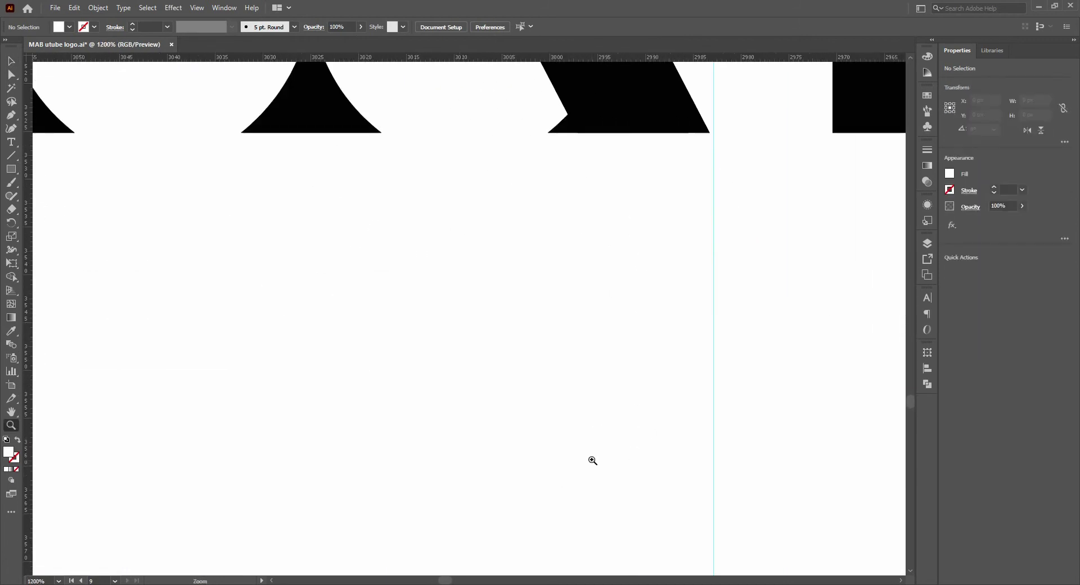
pyautogui.keyDown('alt'); pyautogui.click(610, 465); pyautogui.keyUp('alt')
pyautogui.press('v')
pyautogui.click(120, 313)
pyautogui.press('Down')
pyautogui.press('Down')
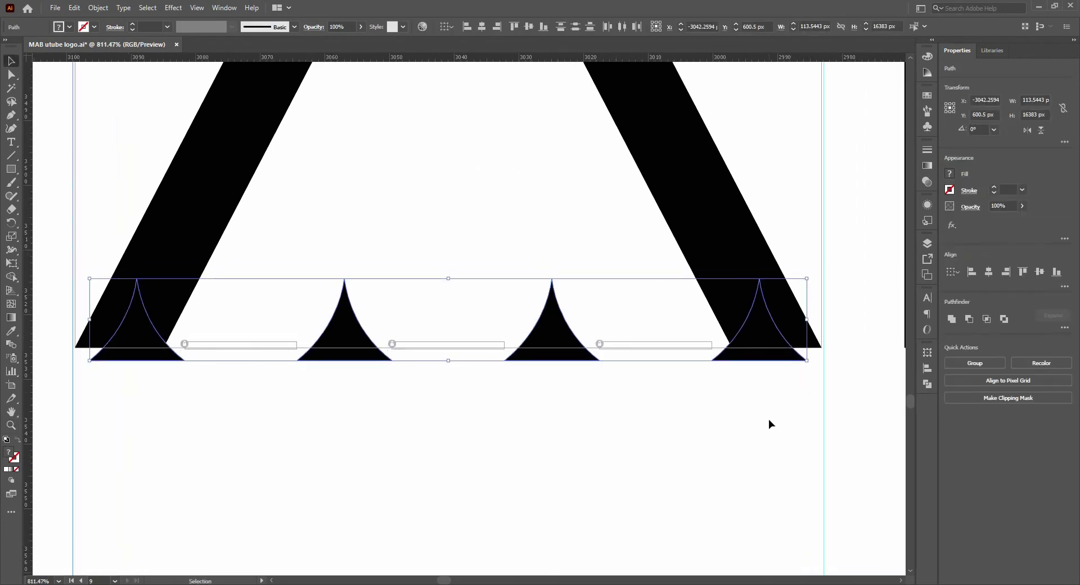
pyautogui.press('Down')
pyautogui.press('Down')
pyautogui.click(768, 420)
# - Draw a white rectangle over the A's bottom edge, then select the A with the rectangle
pyautogui.press('m')
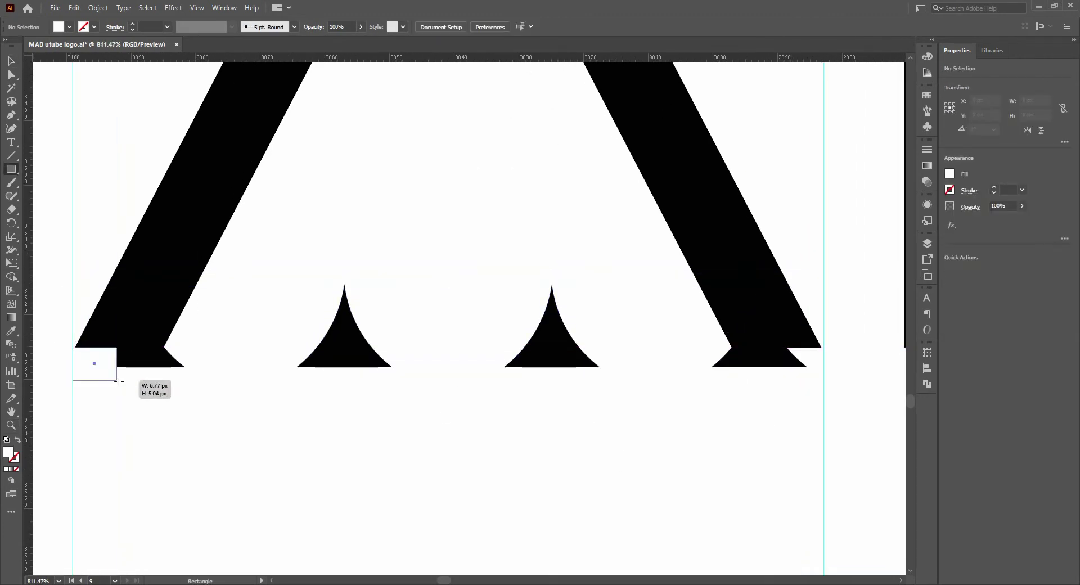
pyautogui.moveTo(72, 347); pyautogui.dragTo(836, 459)
pyautogui.press('v')
pyautogui.click(732, 505)
pyautogui.press('z')
pyautogui.scroll(-6, 482, 433)
pyautogui.scroll(-3, 398, 444)
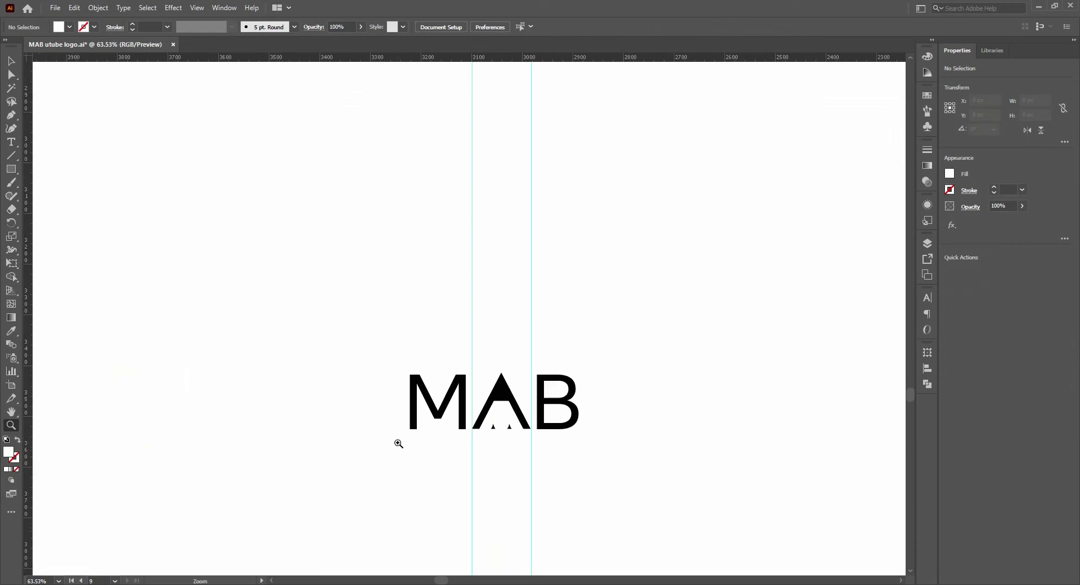
pyautogui.scroll(3, 510, 451)
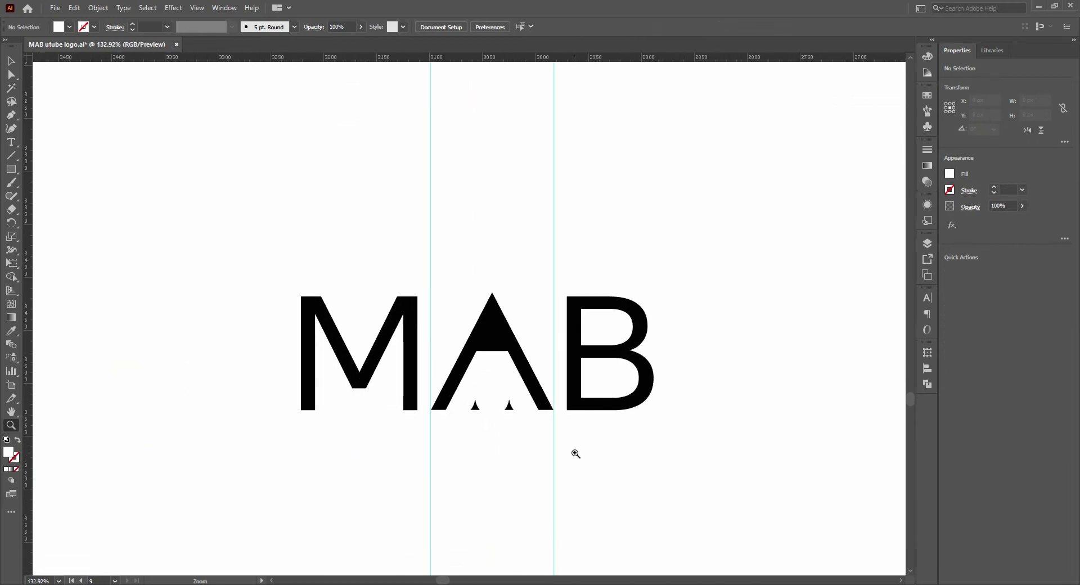
pyautogui.scroll(2, 576, 453)
pyautogui.press('v')
pyautogui.moveTo(355, 391); pyautogui.dragTo(449, 433)
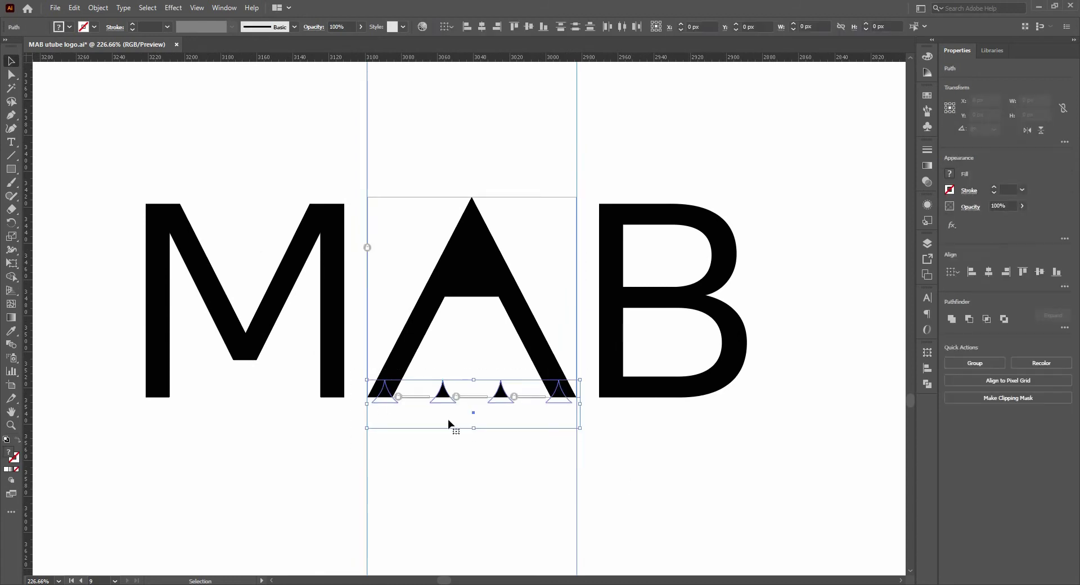
# - Undo the last change and zoom around to inspect the A's base
pyautogui.click(627, 469)
pyautogui.press('z')
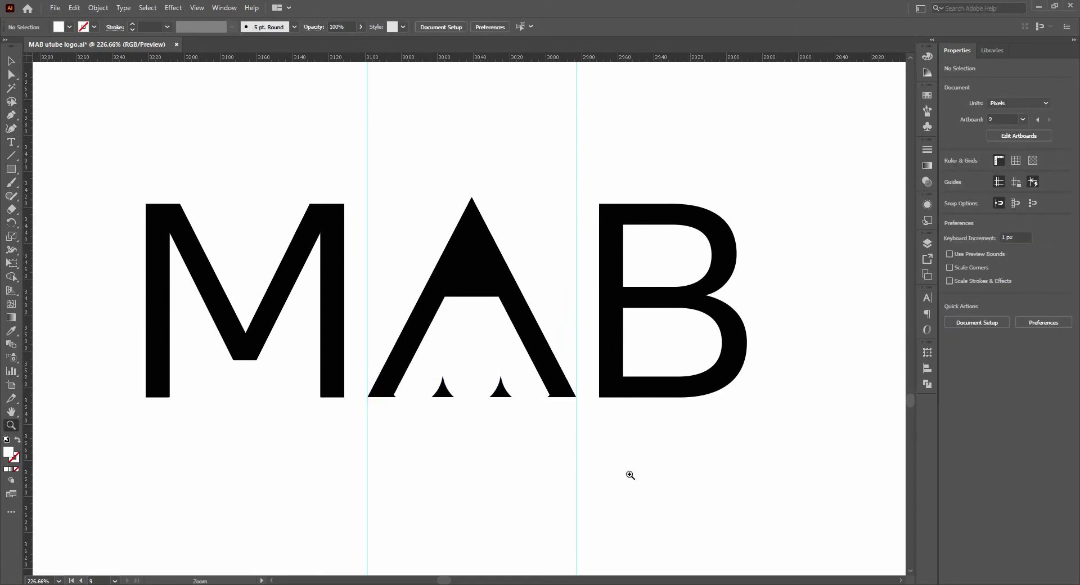
pyautogui.scroll(-8, 513, 449)
pyautogui.scroll(4, 521, 462)
pyautogui.hotkey('ctrl', 'z')
pyautogui.press('v')
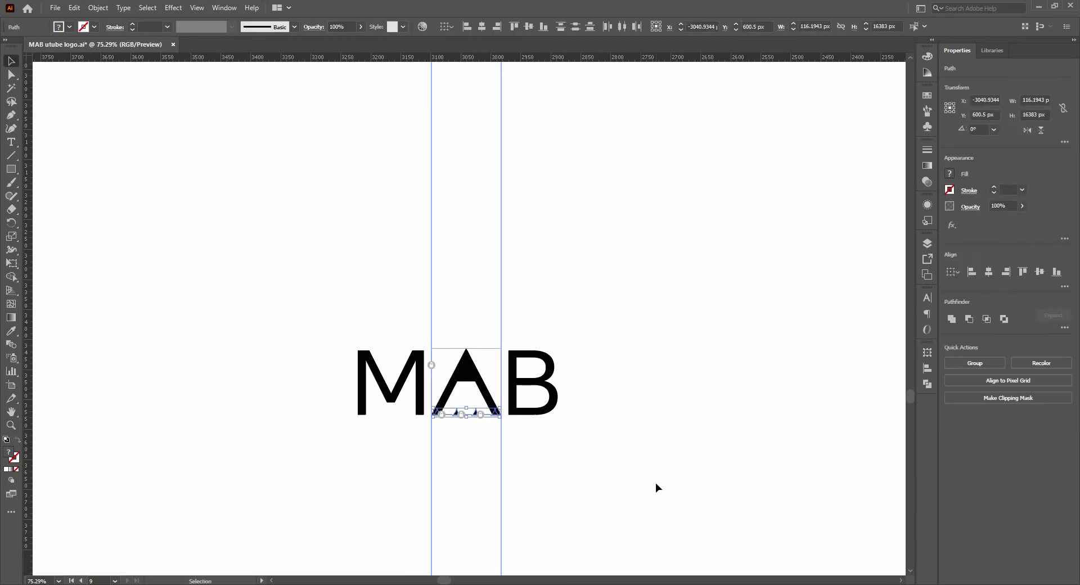
pyautogui.click(657, 482)
pyautogui.press('z')
pyautogui.scroll(-5, 664, 487)
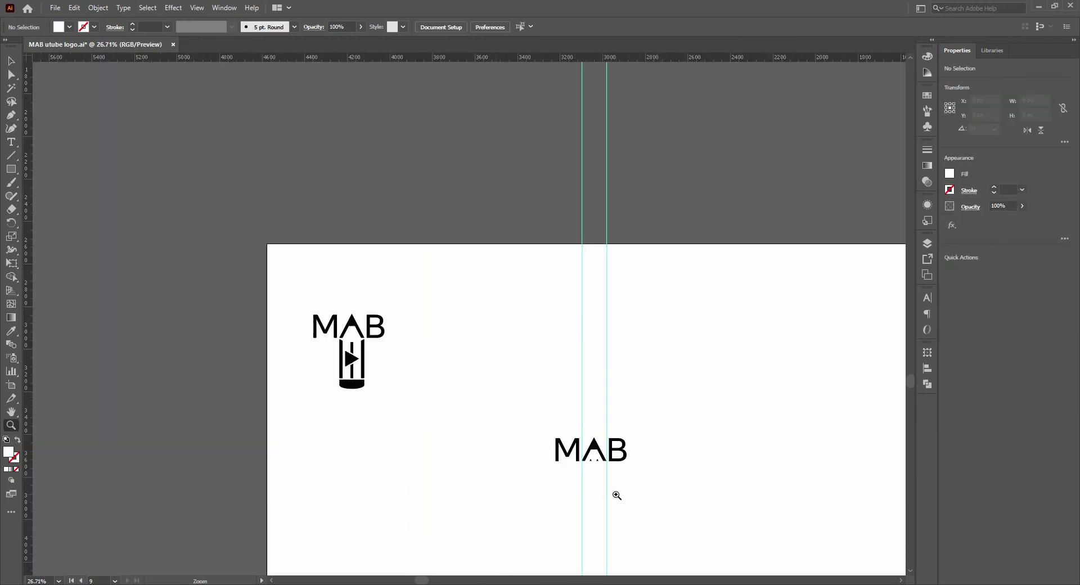
pyautogui.scroll(3, 622, 493)
pyautogui.scroll(4, 687, 498)
pyautogui.scroll(4, 707, 497)
# - Marquee-select the pieces along the A's base and apply a Pathfinder operation
pyautogui.press('v')
pyautogui.moveTo(366, 265); pyautogui.dragTo(651, 360)
pyautogui.click(598, 379)
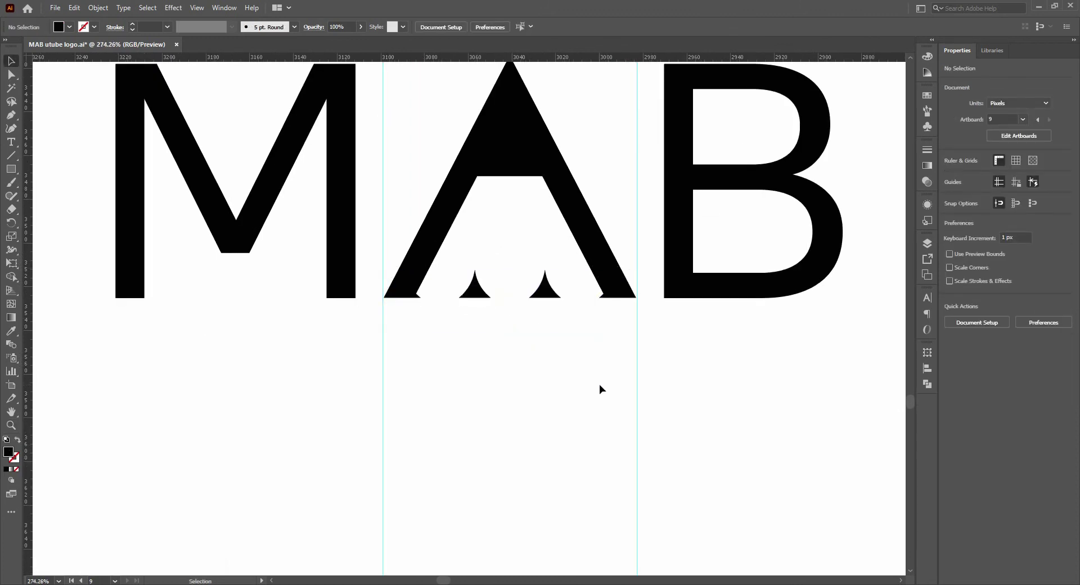
pyautogui.press('z')
pyautogui.scroll(-7, 301, 435)
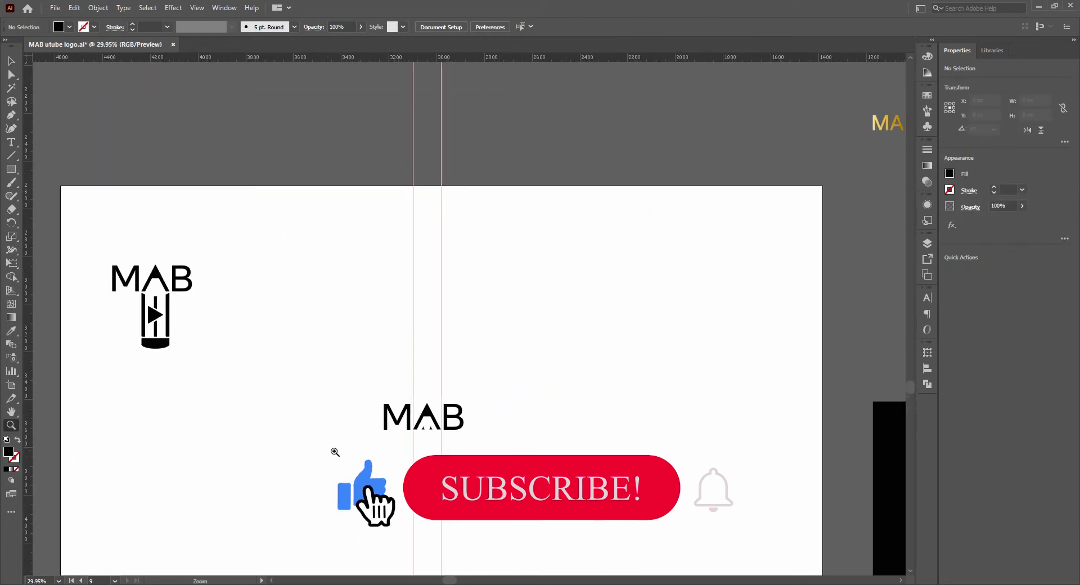
# - Stretch the spikes path so the four spikes span the A's full base width
pyautogui.scroll(-2, 301, 435)
pyautogui.scroll(3, 455, 432)
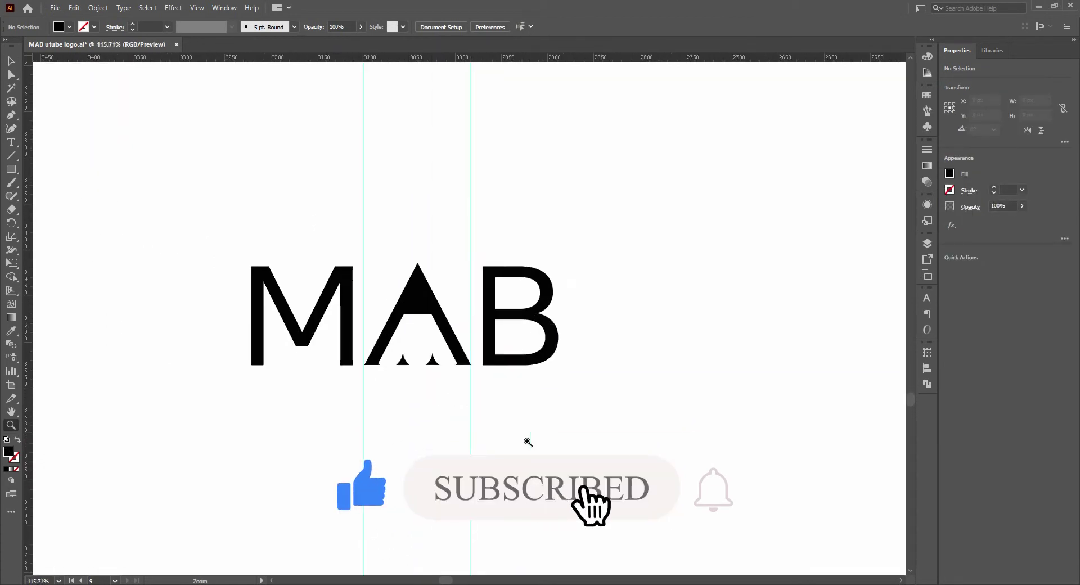
pyautogui.scroll(5, 455, 433)
pyautogui.scroll(-1, 456, 432)
pyautogui.press('v')
pyautogui.click(318, 393)
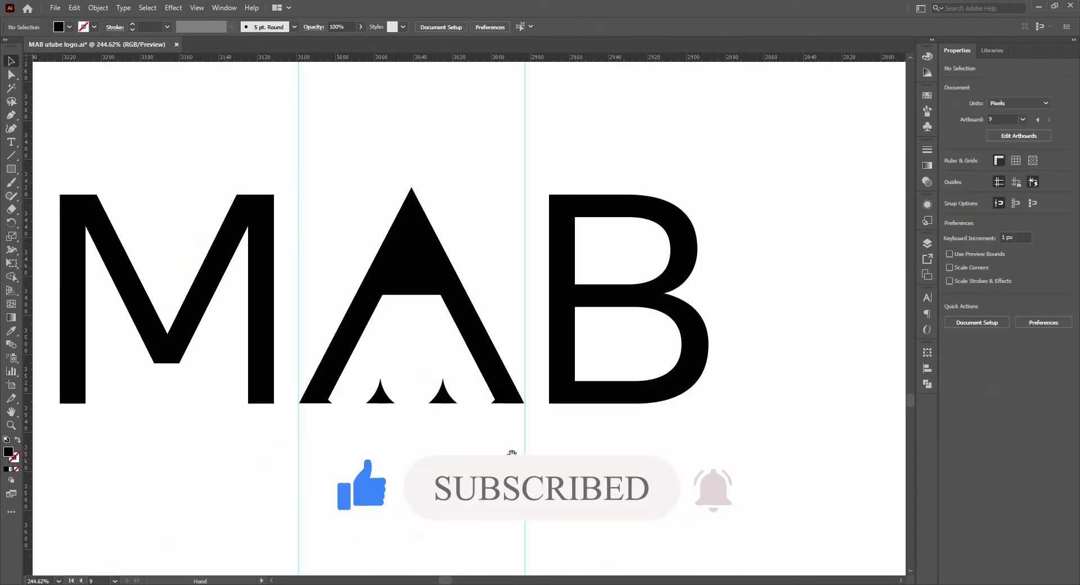
pyautogui.click(341, 449)
pyautogui.press('z')
pyautogui.scroll(5, 341, 450)
pyautogui.scroll(1, 341, 449)
pyautogui.press('v')
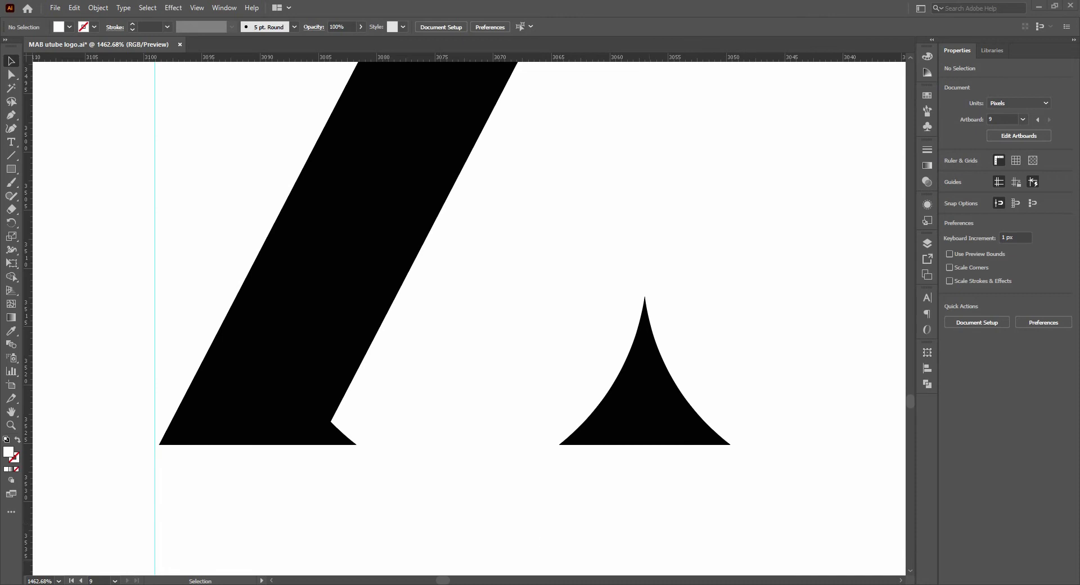
pyautogui.scroll(1, 381, 294)
pyautogui.hscroll(-3, 513, 307)
pyautogui.hscroll(3, 680, 353)
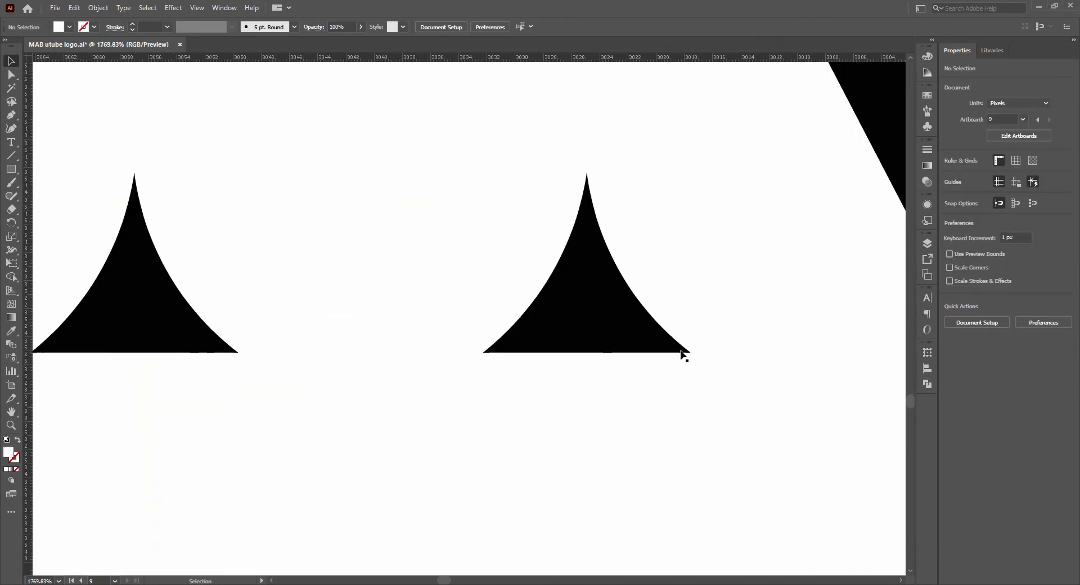
pyautogui.scroll(-5, 700, 412)
pyautogui.moveTo(299, 436); pyautogui.dragTo(684, 452)
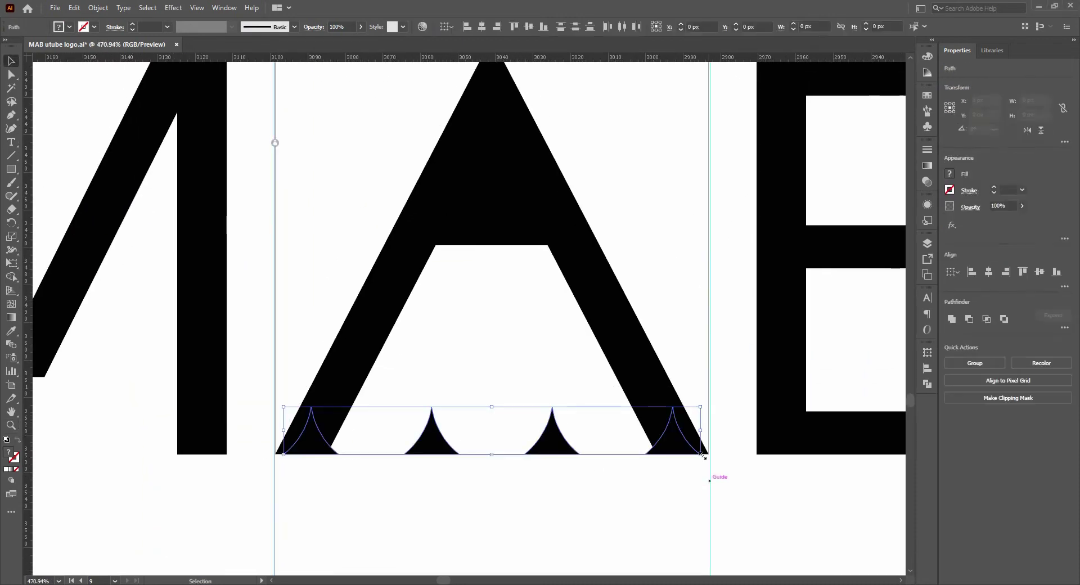
pyautogui.click(696, 506)
# - Align the A and its spikes to the bottom, then undo it when the A shifts away
pyautogui.moveTo(442, 485); pyautogui.dragTo(646, 486)
pyautogui.click(646, 486)
pyautogui.moveTo(277, 145); pyautogui.dragTo(755, 561)
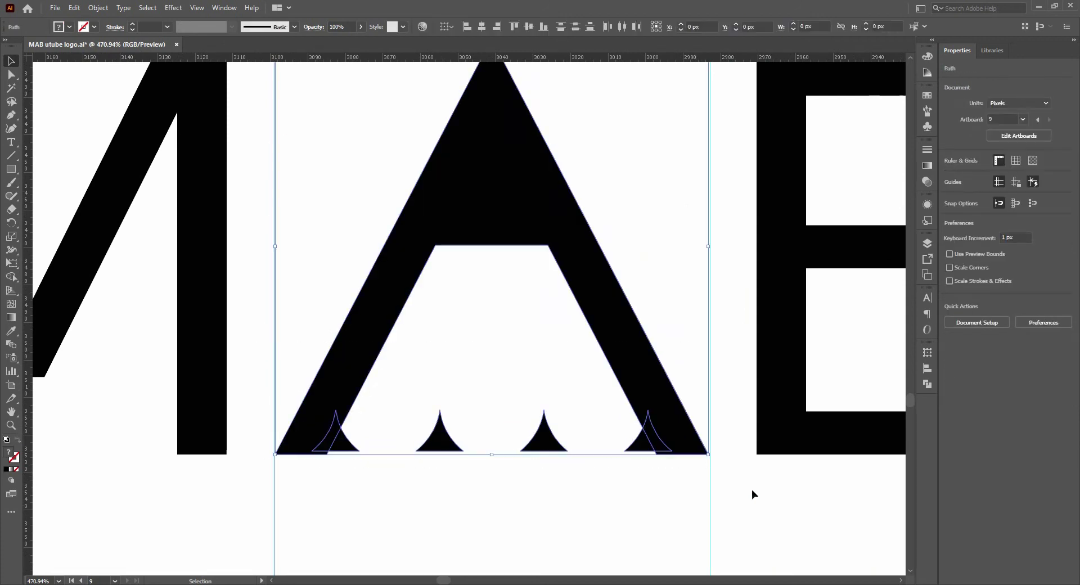
pyautogui.click(1056, 272)
pyautogui.hotkey('ctrl', 'z')
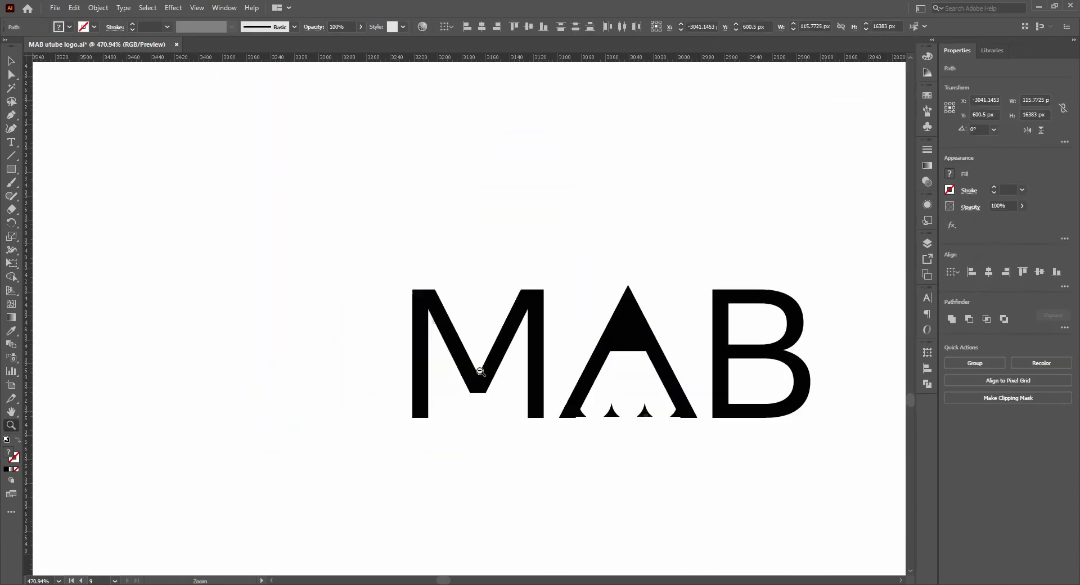
pyautogui.scroll(-10, 691, 384)
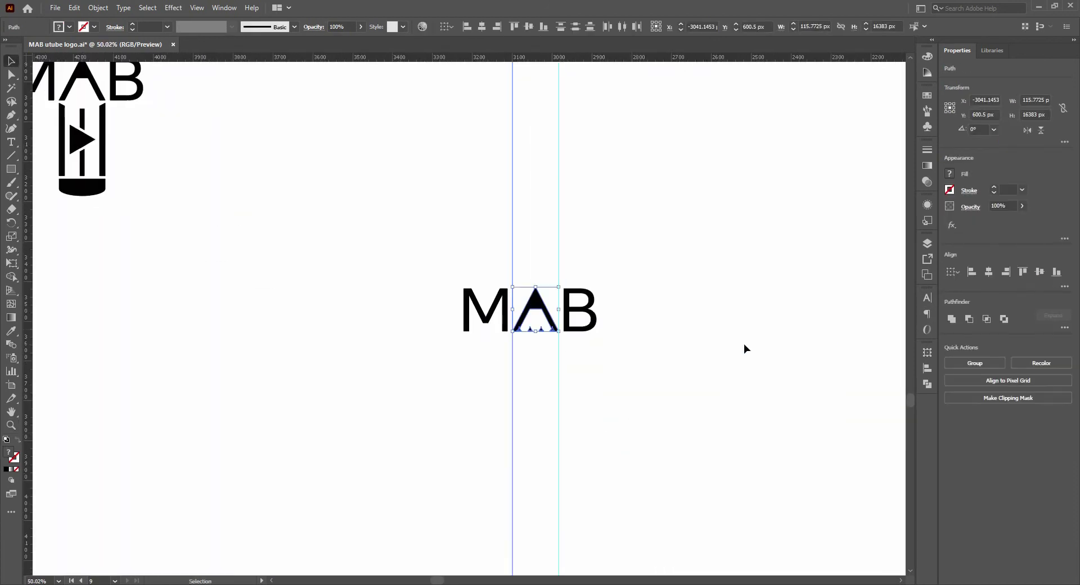
pyautogui.click(560, 339)
pyautogui.click(1032, 310)
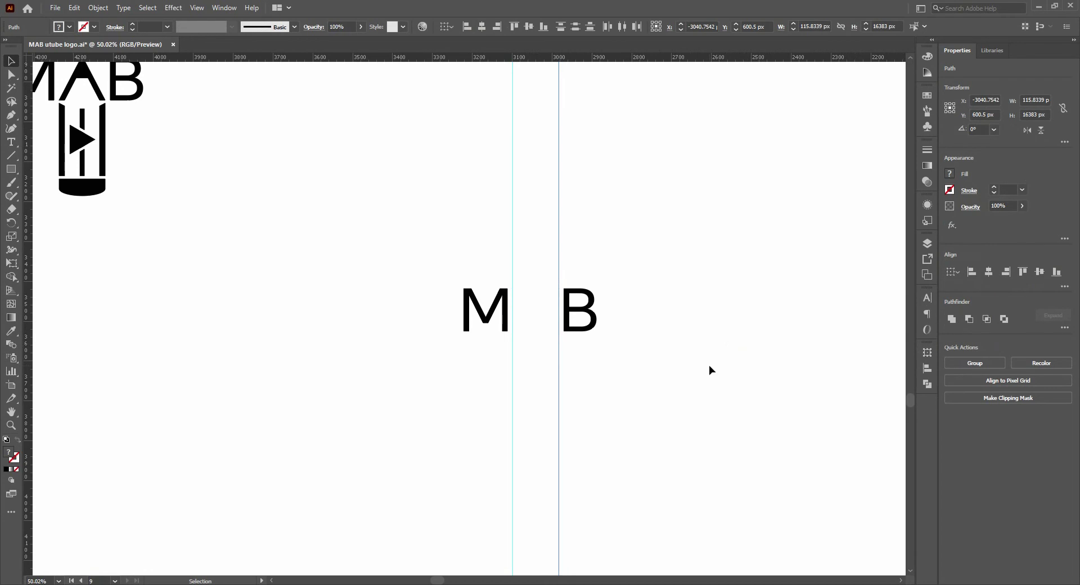
pyautogui.hotkey('ctrl', 'z')
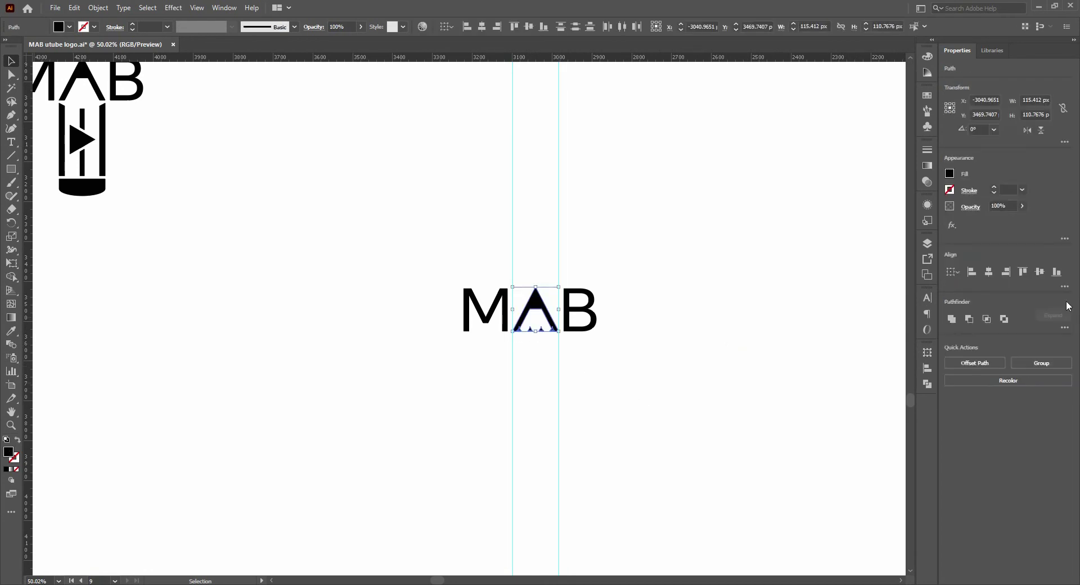
pyautogui.click(1064, 286)
pyautogui.click(731, 354)
pyautogui.scroll(5, 673, 354)
pyautogui.press('z')
pyautogui.moveTo(619, 478)
pyautogui.mouseDown()
pyautogui.moveTo(774, 441)
pyautogui.moveTo(376, 410)
pyautogui.mouseUp()
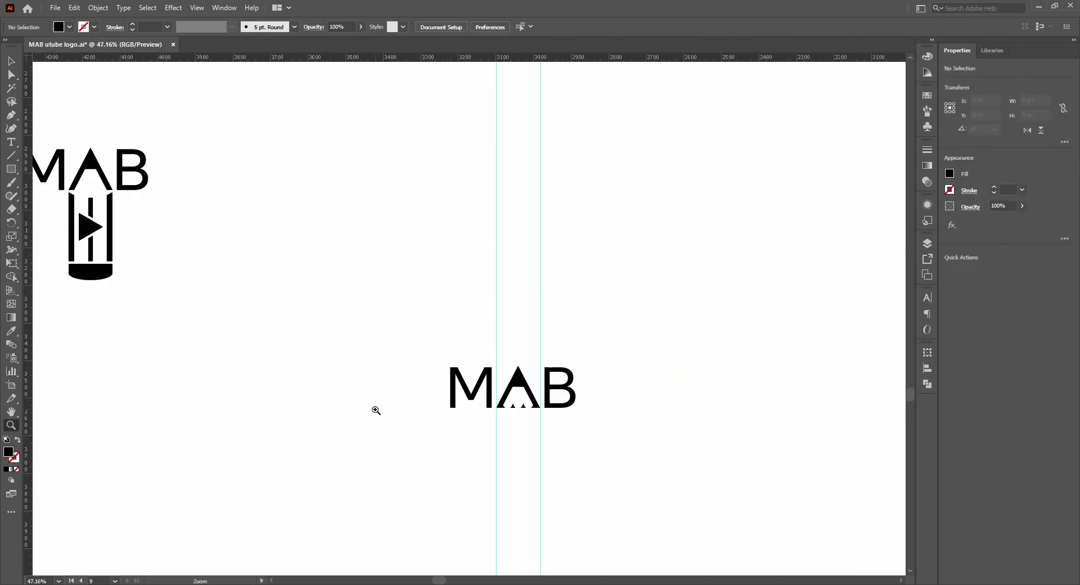
# - Copy the MAB wordmark below the original and delete the copy's M and B
pyautogui.scroll(3, 562, 447)
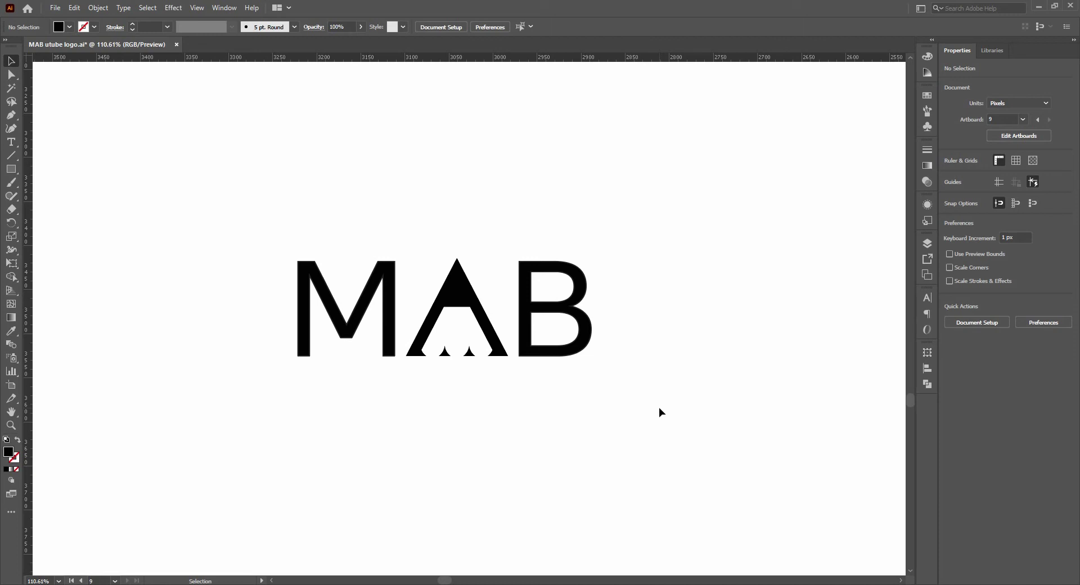
pyautogui.moveTo(295, 446); pyautogui.dragTo(597, 304)
pyautogui.moveTo(557, 349)
pyautogui.mouseDown()
pyautogui.moveTo(557, 263)
pyautogui.moveTo(531, 414)
pyautogui.mouseUp()
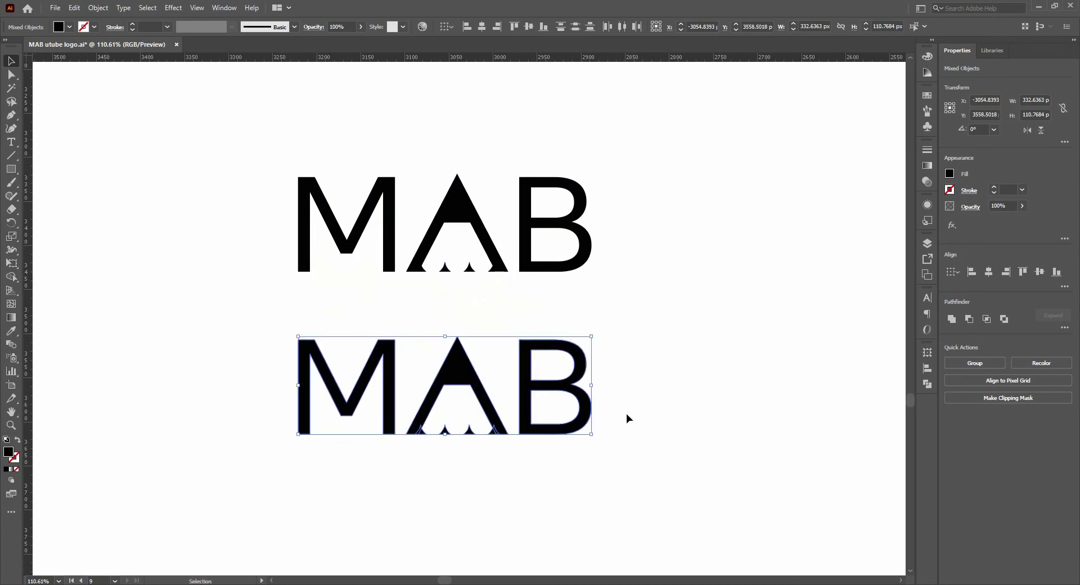
pyautogui.click(545, 430)
pyautogui.press('Delete')
pyautogui.click(393, 426)
pyautogui.press('Delete')
# - Type a new M left of the A, set it in Roboto Medium, and scale it to full letter height
pyautogui.press('t')
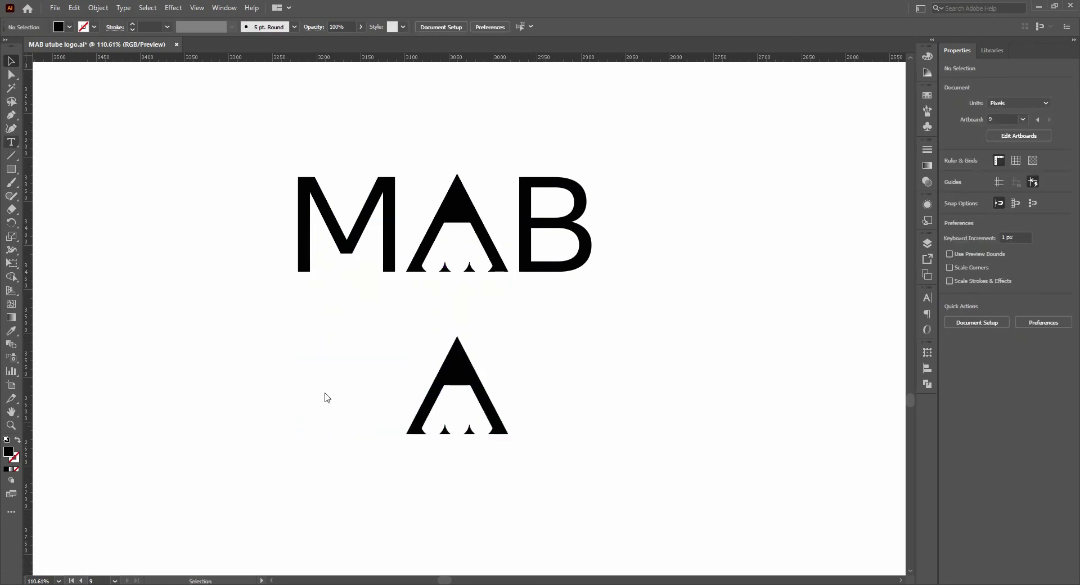
pyautogui.click(361, 368)
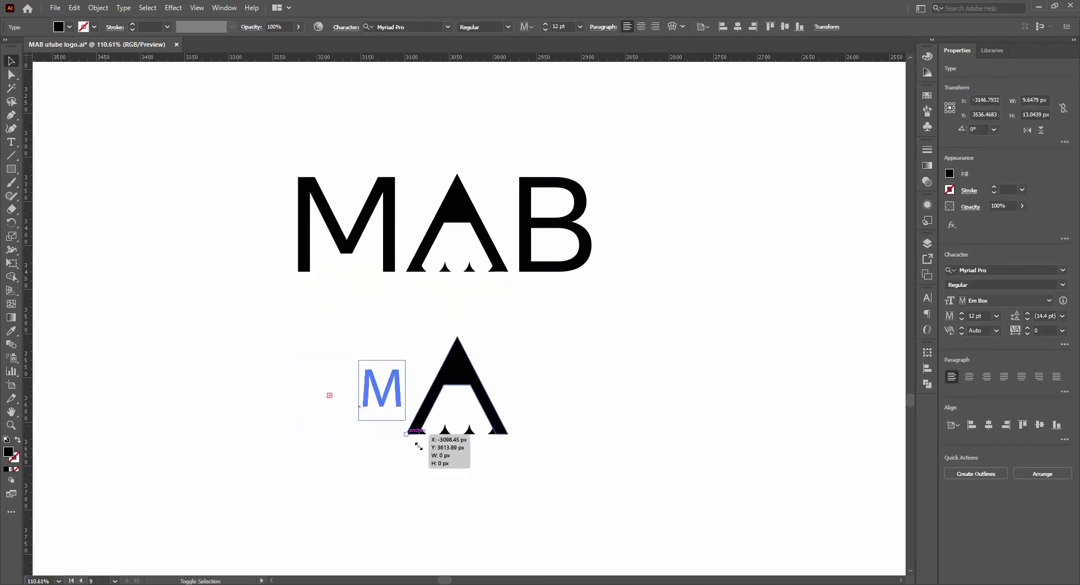
pyautogui.moveTo(377, 388); pyautogui.dragTo(378, 392)
pyautogui.write('obo')
pyautogui.click(842, 438)
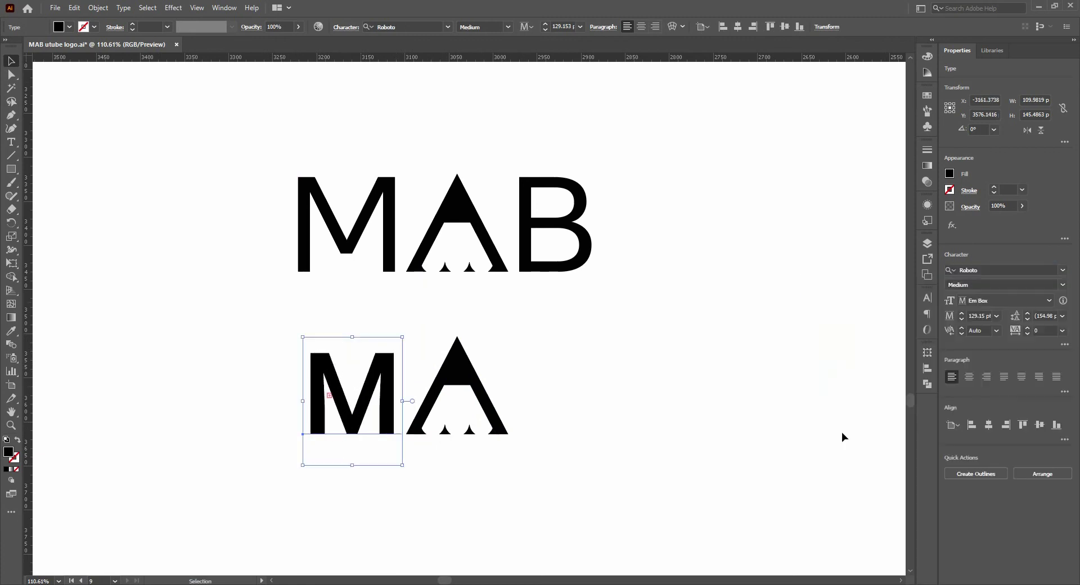
pyautogui.moveTo(299, 334); pyautogui.dragTo(288, 322)
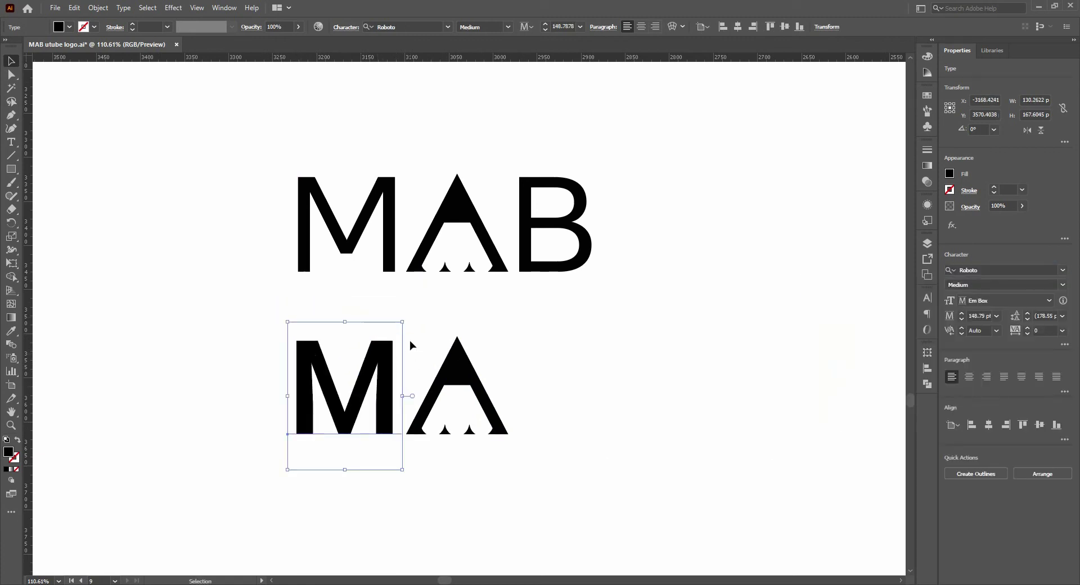
pyautogui.moveTo(388, 360); pyautogui.dragTo(382, 360)
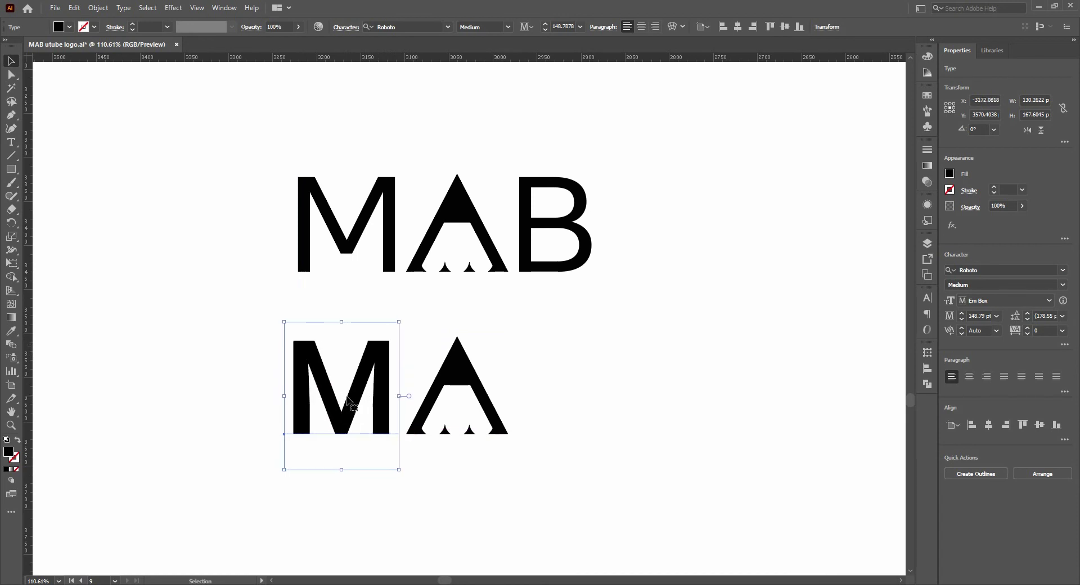
# - Duplicate the M to the right of the A and retype the copy as B
pyautogui.moveTo(349, 401); pyautogui.dragTo(582, 399)
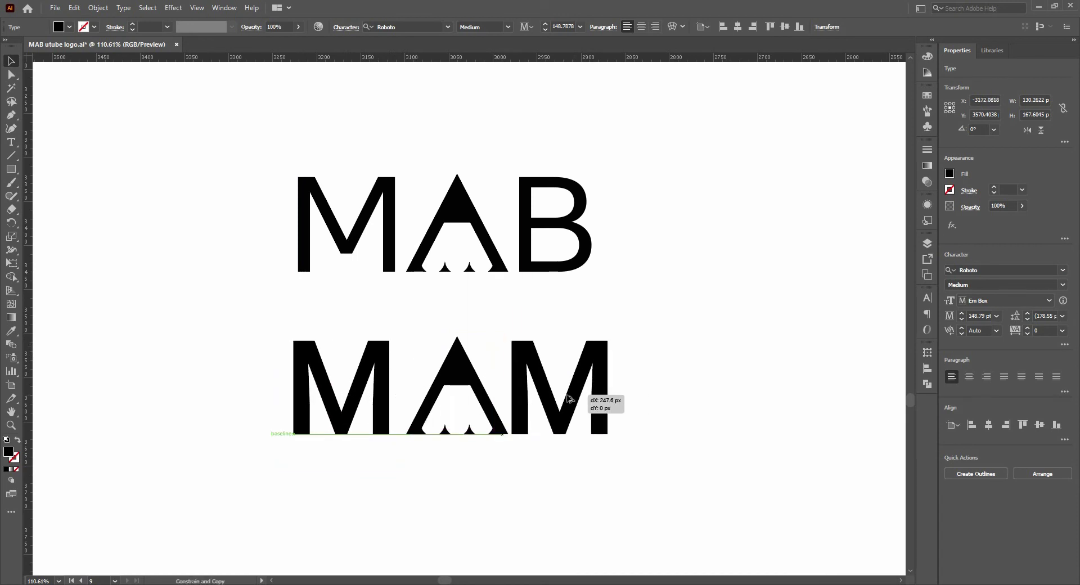
pyautogui.moveTo(582, 398); pyautogui.dragTo(582, 399)
pyautogui.press('t')
pyautogui.press('BackSpace')
pyautogui.write('N')
pyautogui.press('BackSpace')
pyautogui.write('B')
pyautogui.press('Escape')
pyautogui.click(141, 304)
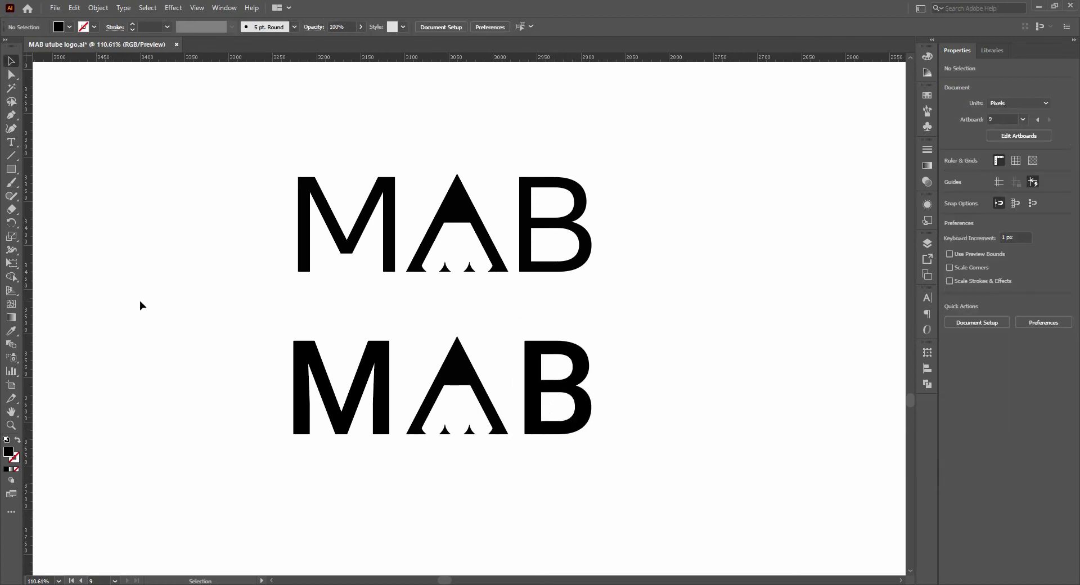
# - Nudge the lower M slightly right to balance the spacing
pyautogui.click(557, 394)
pyautogui.click(338, 394)
pyautogui.press('Right')
pyautogui.press('Right')
pyautogui.press('Right')
pyautogui.click(408, 451)
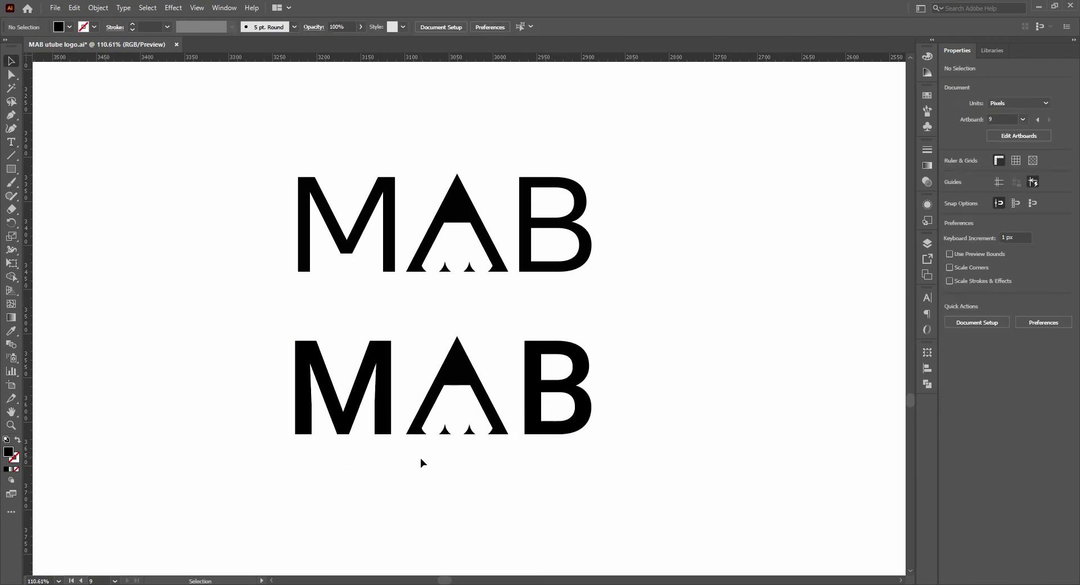
# - Draw small bars under the M and B, then delete them
pyautogui.scroll(5, 421, 458)
pyautogui.press('m')
pyautogui.moveTo(294, 364); pyautogui.dragTo(546, 404)
pyautogui.scroll(-3, 456, 443)
pyautogui.press('v')
pyautogui.click(509, 463)
pyautogui.keyDown('shift'); pyautogui.click(597, 408); pyautogui.keyUp('shift')
pyautogui.press('Delete')
# - Zoom out to the whole artboard and check the lower word's letters
pyautogui.press('z')
pyautogui.moveTo(552, 463)
pyautogui.mouseDown()
pyautogui.moveTo(263, 428)
pyautogui.moveTo(374, 442)
pyautogui.mouseUp()
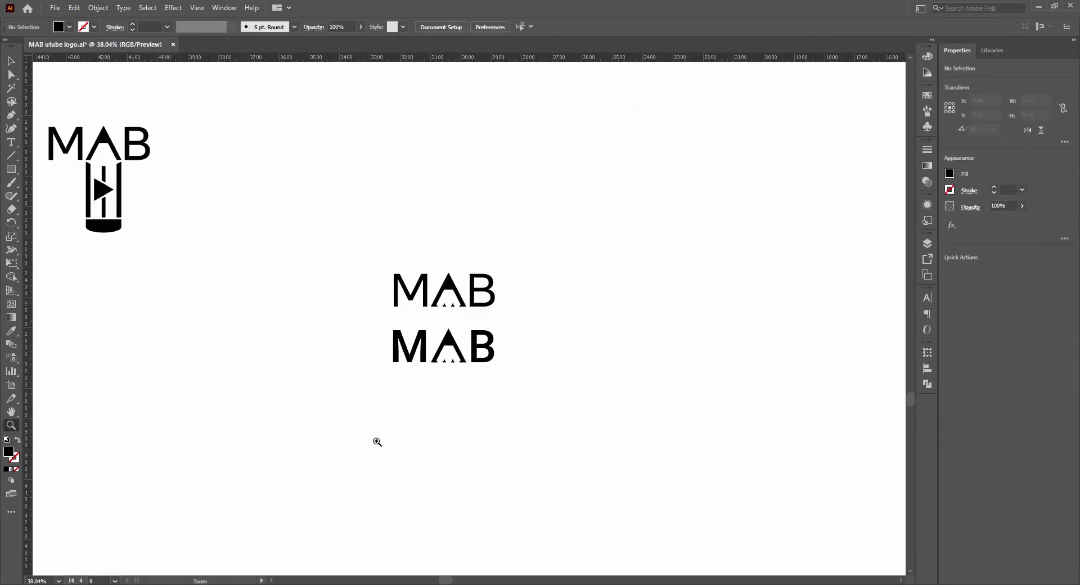
pyautogui.press('v')
pyautogui.scroll(4, 407, 358)
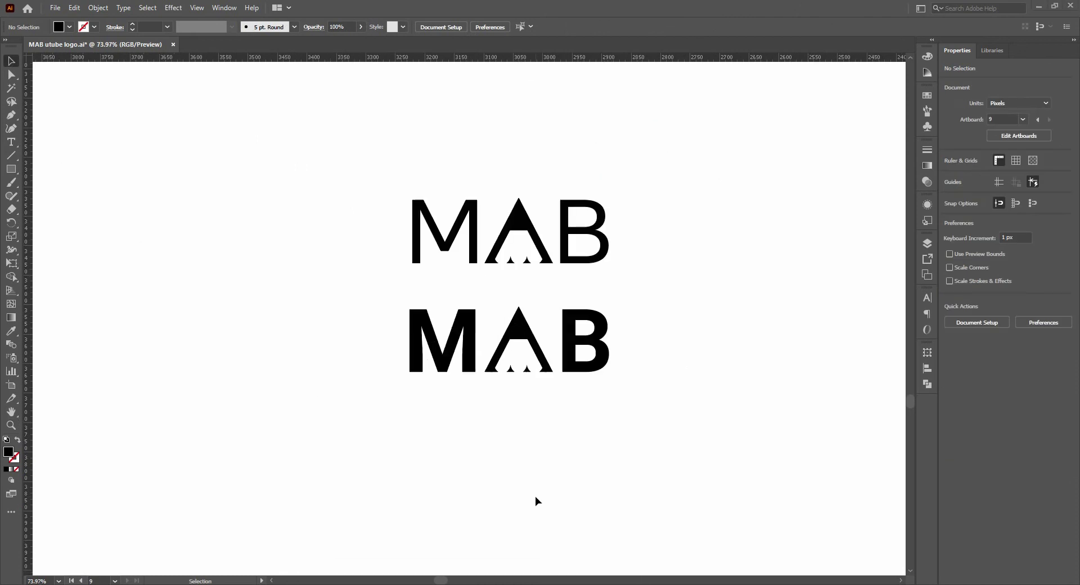
pyautogui.scroll(4, 643, 371)
pyautogui.click(271, 394)
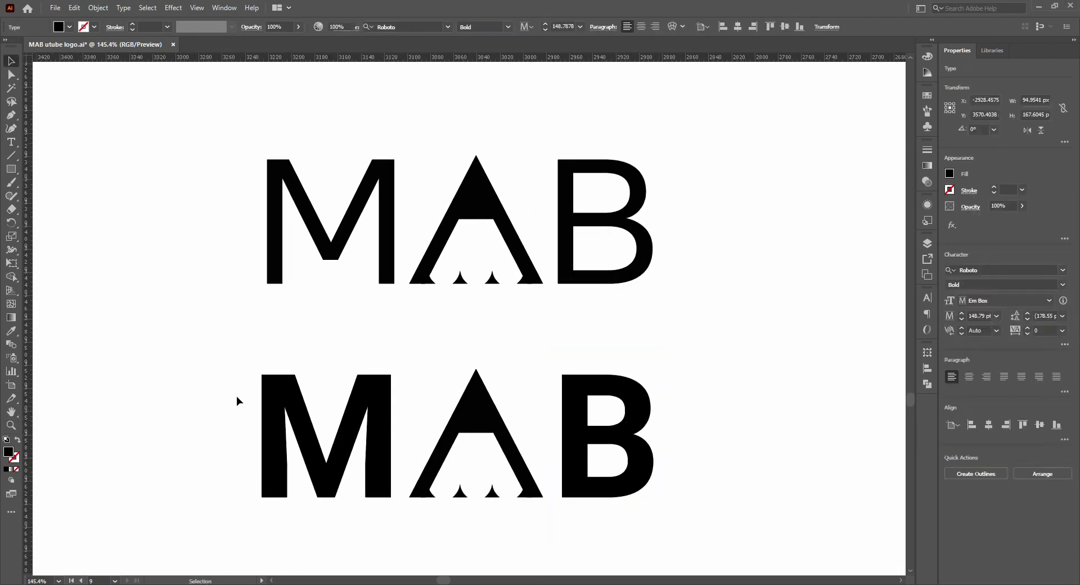
pyautogui.click(236, 396)
# - Leave the lower A in place and select the whole bottom MAB
pyautogui.moveTo(452, 326); pyautogui.dragTo(474, 388)
pyautogui.rightClick(474, 389)
pyautogui.click(480, 130)
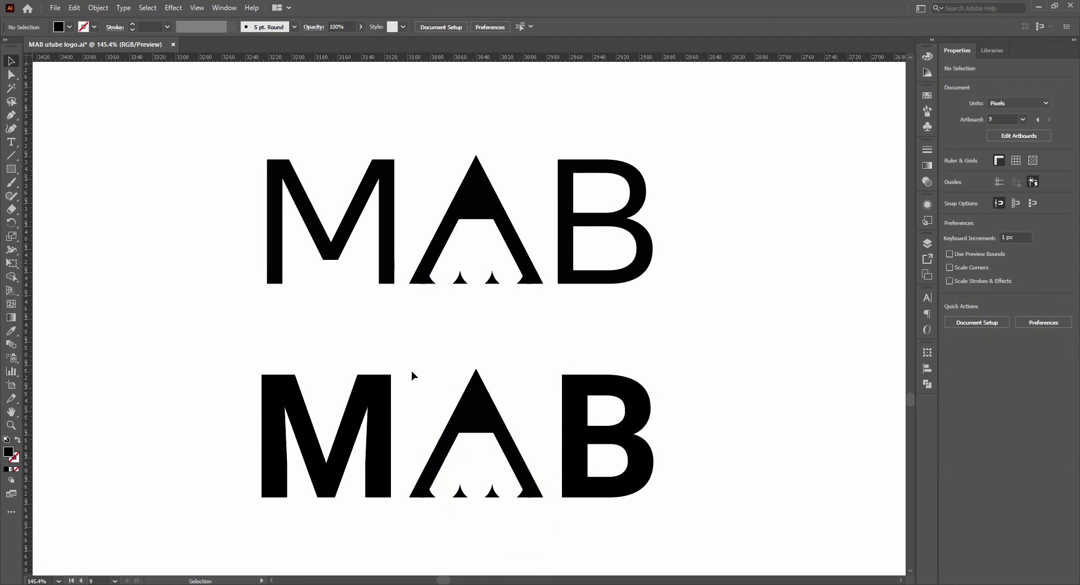
pyautogui.click(703, 458)
pyautogui.click(169, 374)
pyautogui.moveTo(169, 373); pyautogui.dragTo(708, 478)
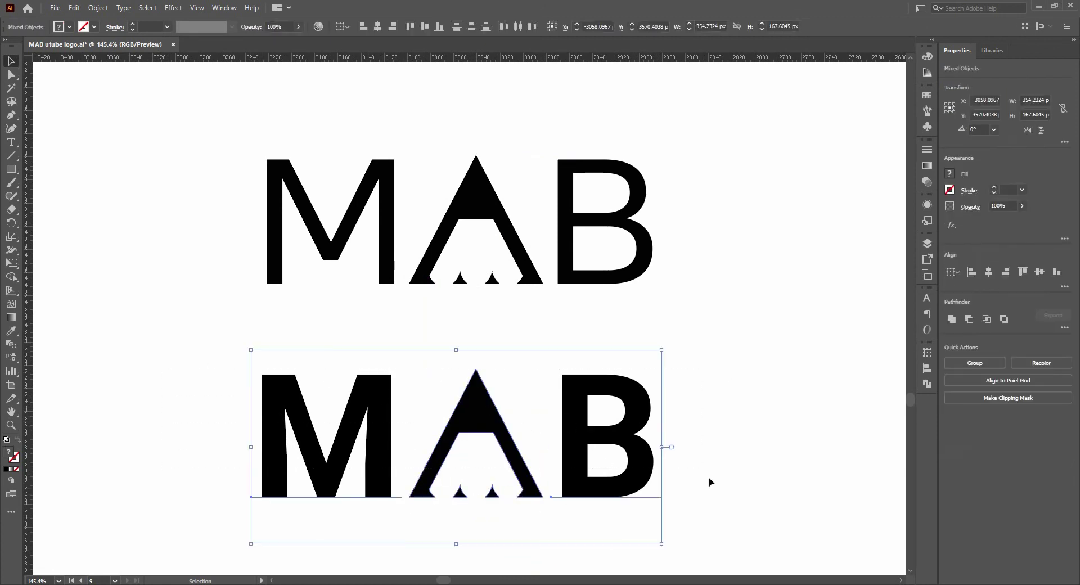
# - Drag the thin top MAB and the bold bottom MAB apart, then select the bold MAB
pyautogui.moveTo(596, 319); pyautogui.dragTo(169, 140)
pyautogui.moveTo(568, 259); pyautogui.dragTo(35, 148)
pyautogui.moveTo(247, 346); pyautogui.dragTo(700, 542)
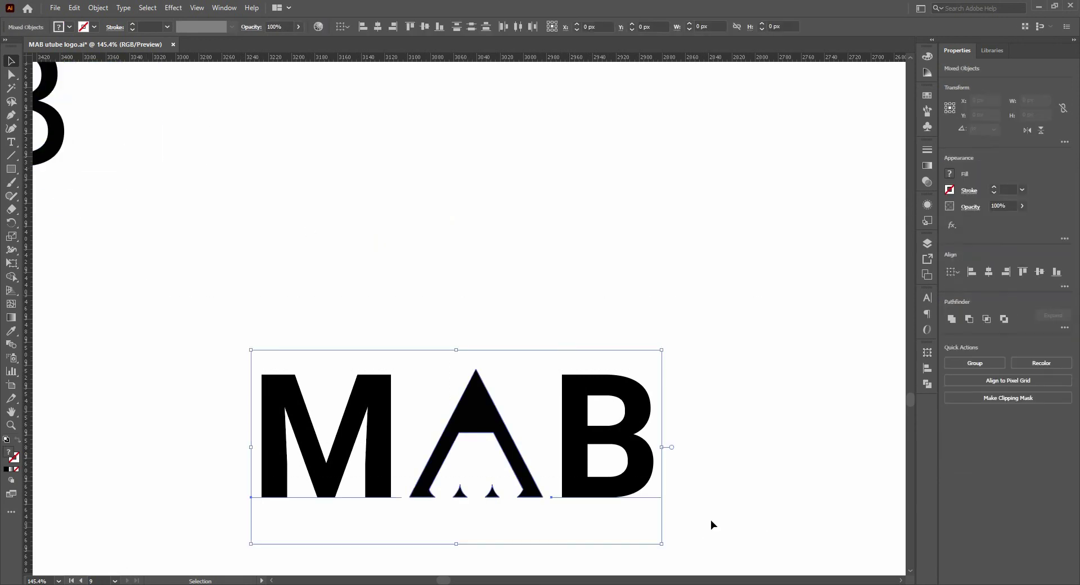
pyautogui.scroll(-3, 692, 490)
pyautogui.click(685, 440)
pyautogui.scroll(-5, 344, 272)
pyautogui.click(545, 403)
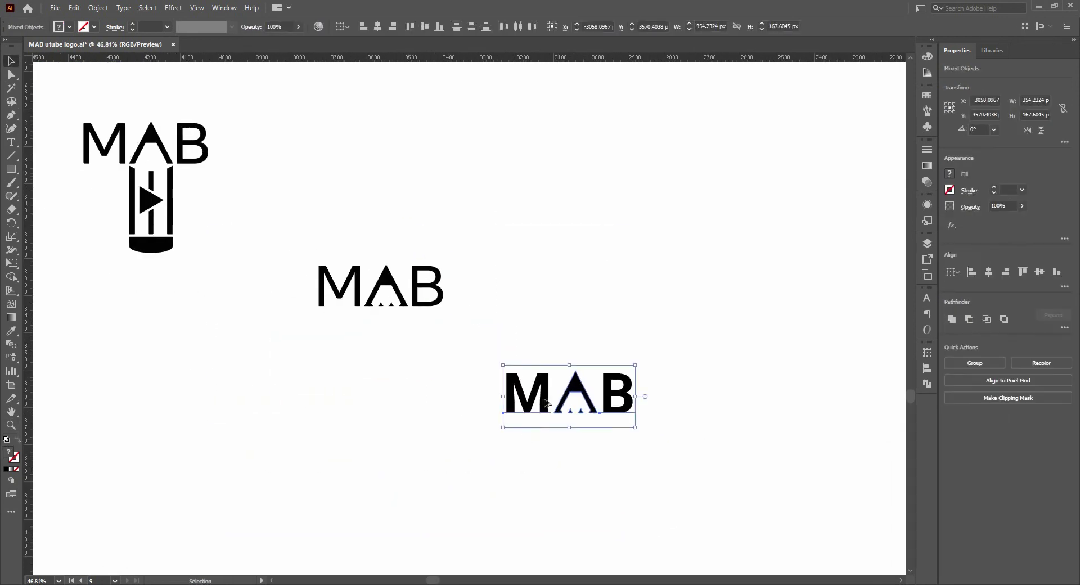
# - Zoom in on the bold MAB and select all its letters
pyautogui.moveTo(514, 349); pyautogui.dragTo(668, 466)
pyautogui.click(631, 394)
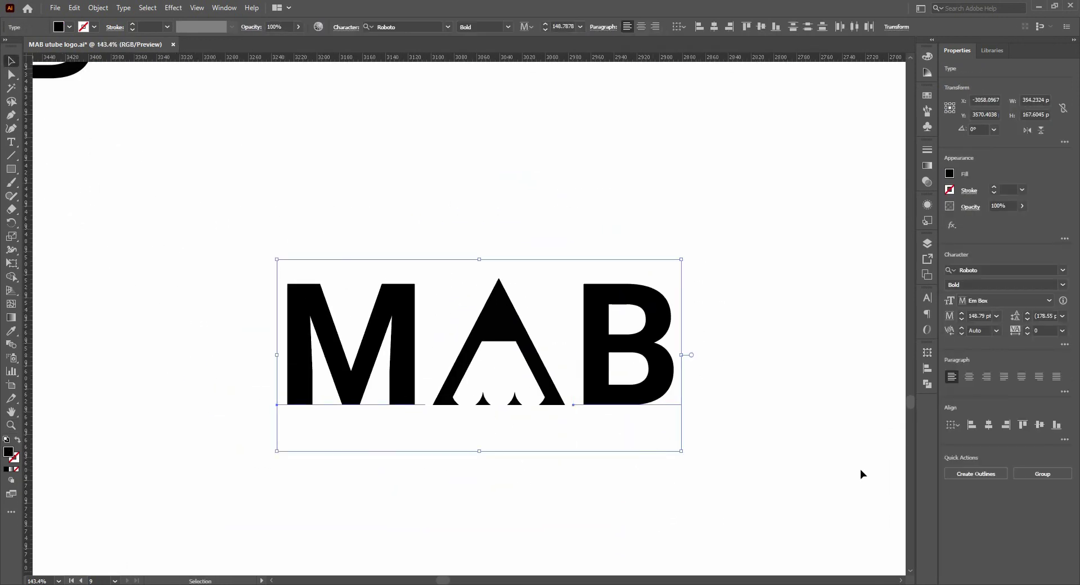
pyautogui.moveTo(240, 262); pyautogui.dragTo(736, 453)
pyautogui.click(623, 463)
pyautogui.moveTo(622, 460); pyautogui.dragTo(270, 270)
pyautogui.click(635, 412)
pyautogui.moveTo(203, 272); pyautogui.dragTo(734, 433)
# - Scale the M and B so both letters match in height
pyautogui.click(407, 363)
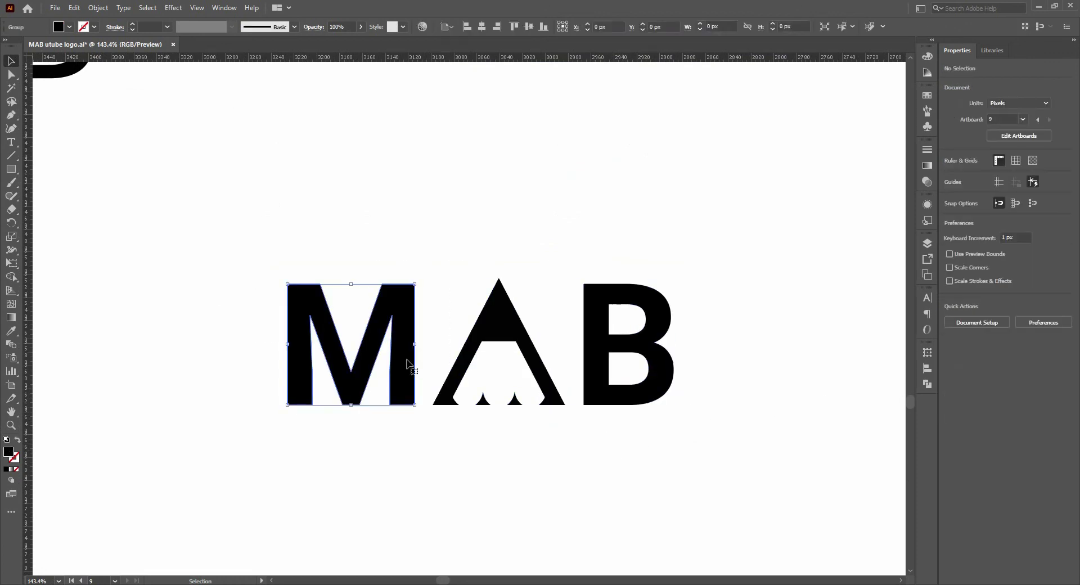
pyautogui.moveTo(288, 284); pyautogui.dragTo(277, 275)
pyautogui.click(601, 307)
pyautogui.moveTo(674, 284); pyautogui.dragTo(687, 276)
pyautogui.click(696, 429)
pyautogui.scroll(1, 620, 442)
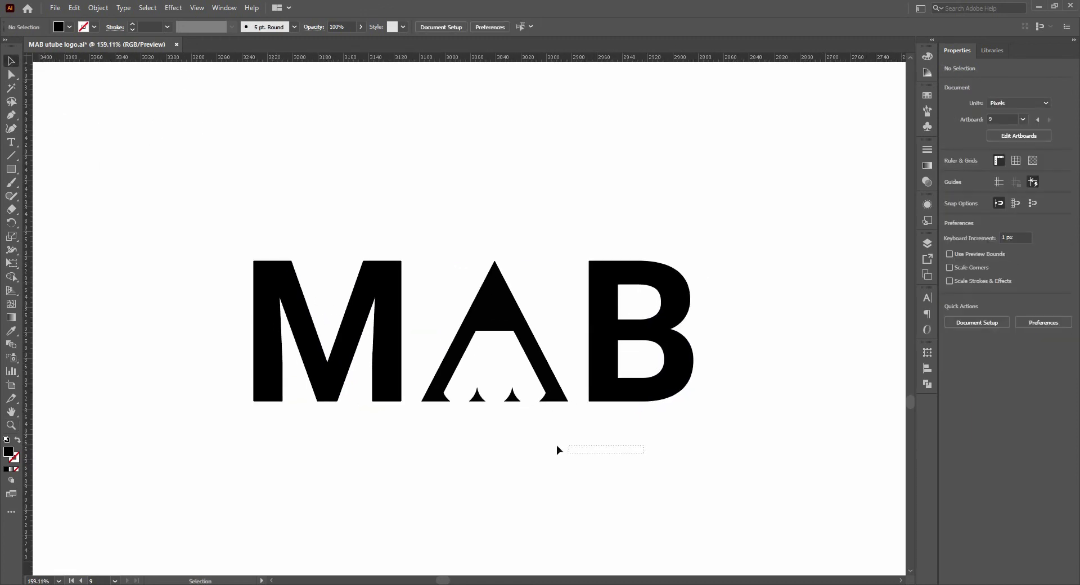
pyautogui.press('z')
pyautogui.moveTo(648, 457); pyautogui.dragTo(718, 500)
pyautogui.hotkey('ctrl', 'z')
# - Group the bold MAB letters into one logo about 338 px wide and 111 px tall
pyautogui.hotkey('ctrl', 'z')
pyautogui.press('v')
pyautogui.scroll(2, 678, 440)
pyautogui.rightClick(678, 442)
pyautogui.click(703, 232)
pyautogui.hotkey('ctrl', 'z')
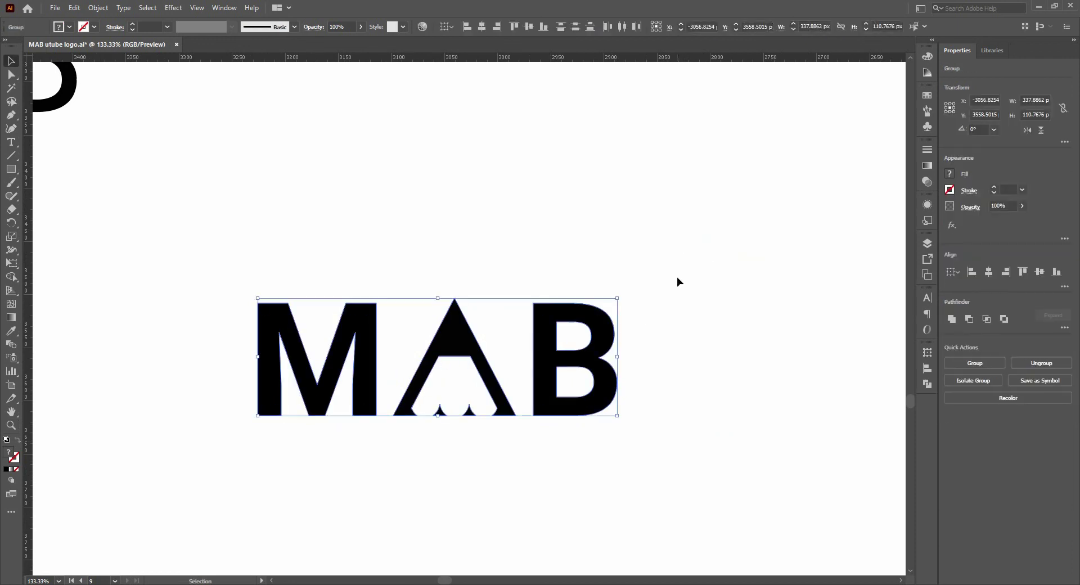
pyautogui.hotkey('ctrl', 'z')
pyautogui.hotkey('ctrl', 'z')
pyautogui.press('z')
pyautogui.scroll(2, 523, 516)
pyautogui.scroll(-5, 563, 486)
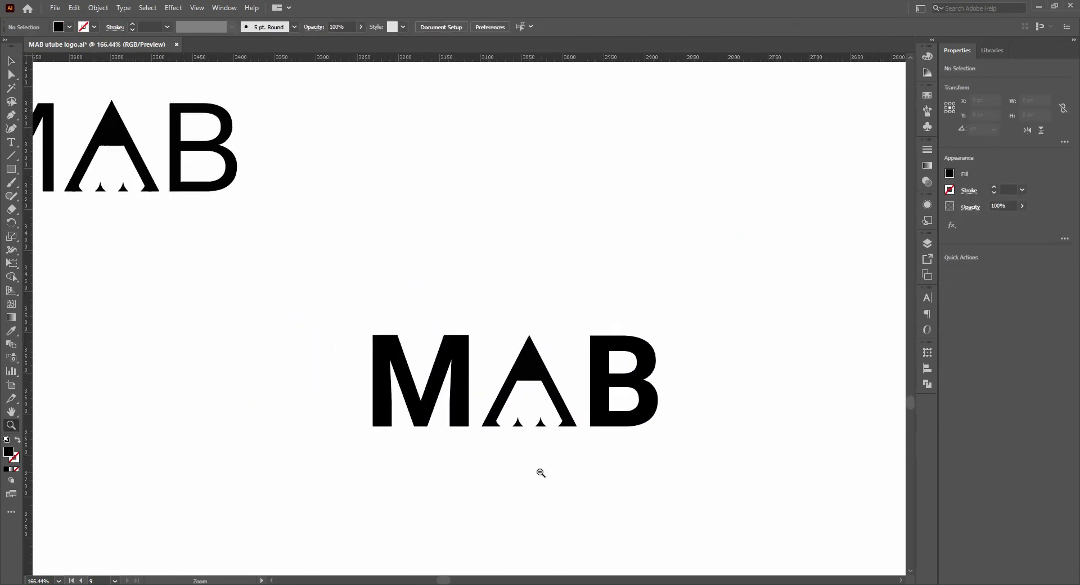
# - Arrange the pencil logo, thin MAB and bold MAB in a single row
pyautogui.scroll(-5, 541, 473)
pyautogui.press('v')
pyautogui.click(339, 311)
pyautogui.moveTo(339, 311); pyautogui.dragTo(406, 84)
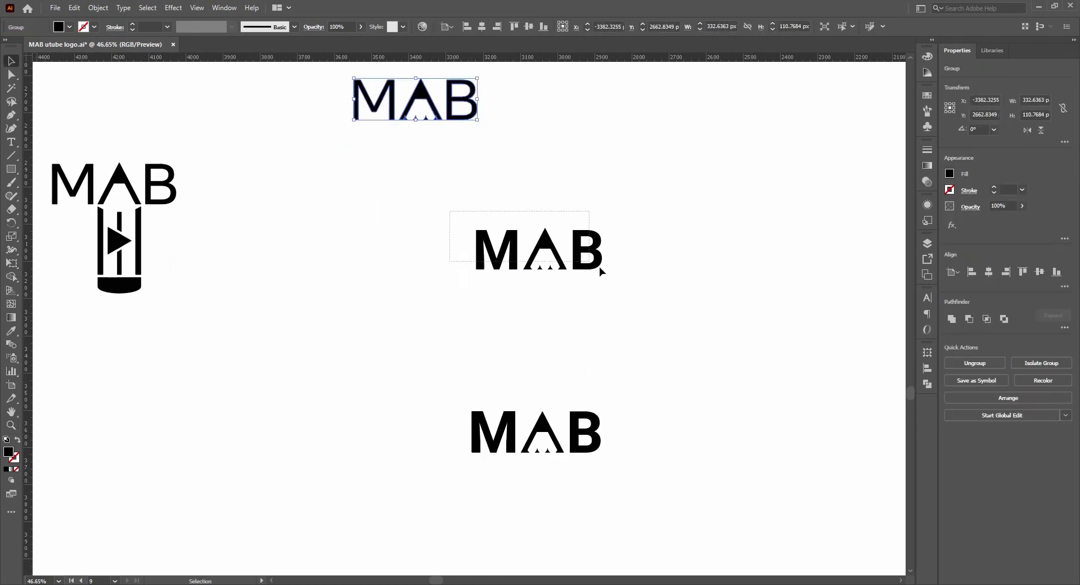
pyautogui.click(507, 186)
pyautogui.moveTo(540, 248); pyautogui.dragTo(593, 104)
pyautogui.moveTo(417, 95); pyautogui.dragTo(411, 237)
pyautogui.moveTo(531, 119); pyautogui.dragTo(647, 250)
pyautogui.moveTo(417, 248); pyautogui.dragTo(329, 266)
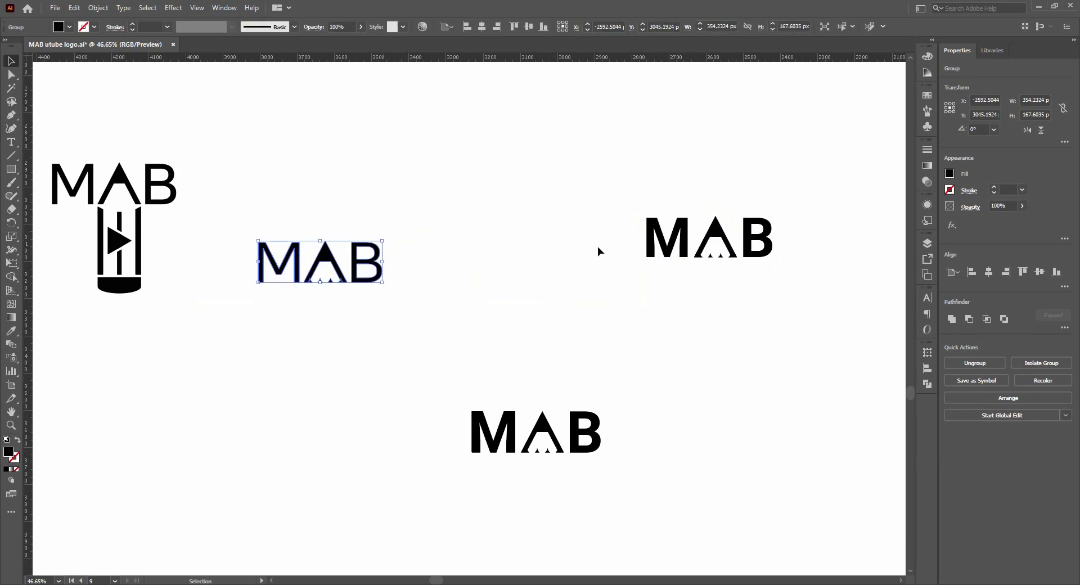
pyautogui.moveTo(603, 364)
pyautogui.mouseDown()
pyautogui.moveTo(743, 272)
pyautogui.moveTo(712, 268)
pyautogui.mouseUp()
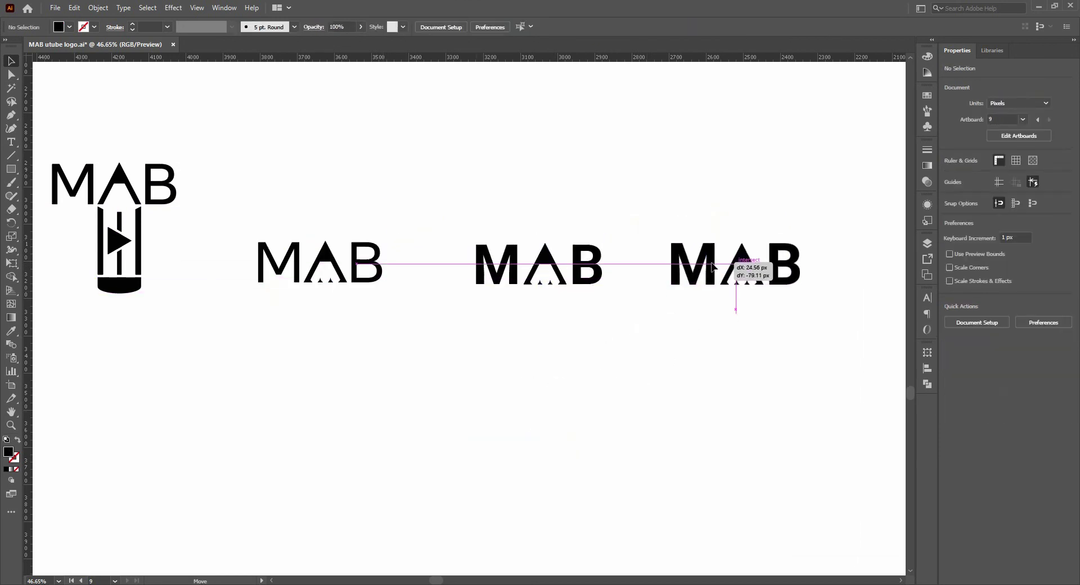
# - Draw a black arrow from a rectangle shaft and pointed arrowhead, sized for the row
pyautogui.click(13, 172)
pyautogui.moveTo(318, 135); pyautogui.dragTo(524, 163)
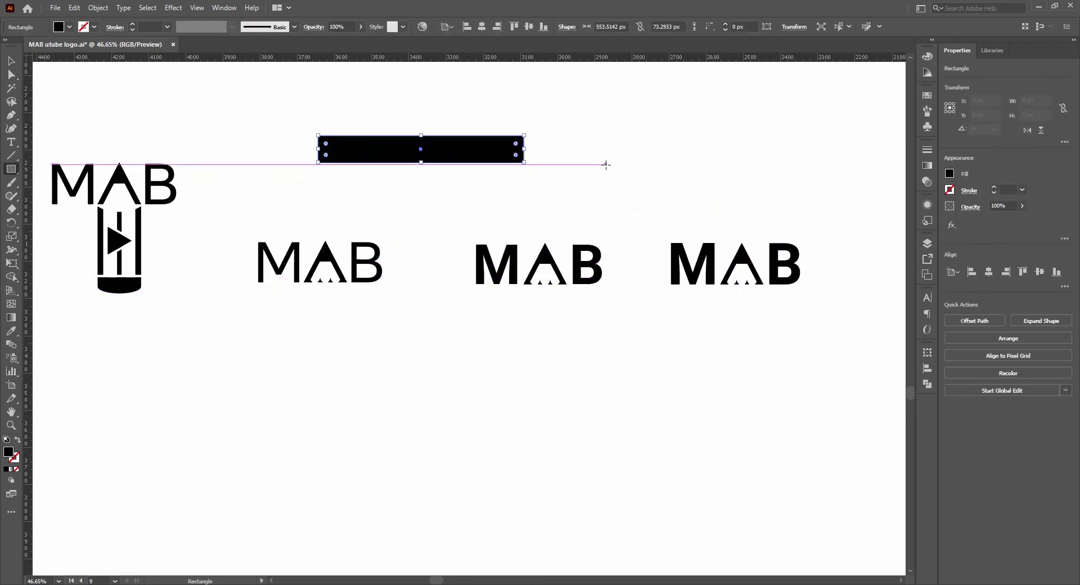
pyautogui.keyDown('shift'); pyautogui.click(523, 193); pyautogui.keyUp('shift')
pyautogui.click(519, 99)
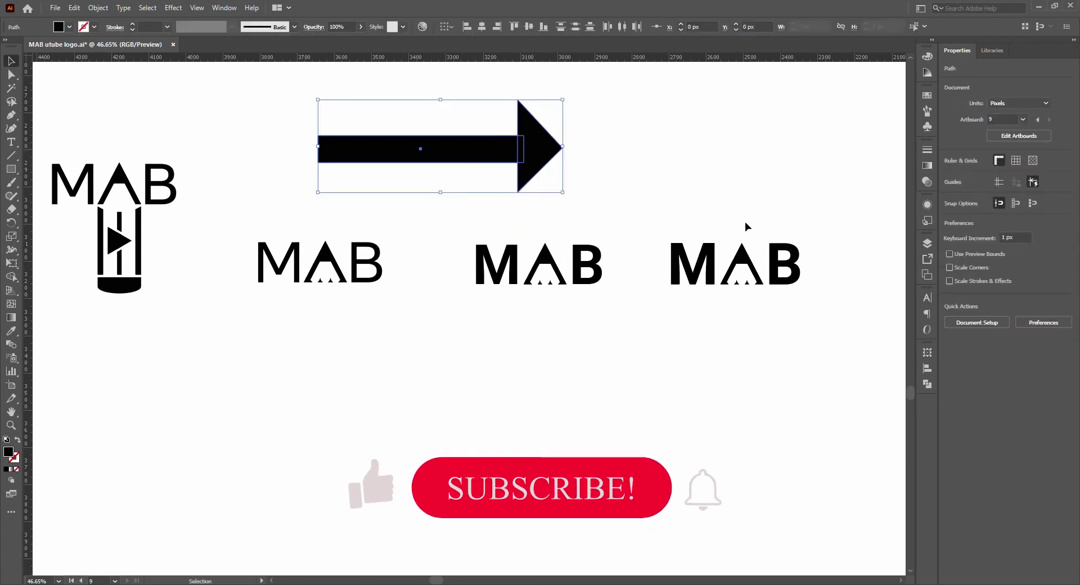
pyautogui.moveTo(566, 193); pyautogui.dragTo(415, 132)
pyautogui.moveTo(336, 121)
pyautogui.mouseDown()
pyautogui.moveTo(187, 266)
pyautogui.moveTo(443, 271)
pyautogui.mouseUp()
# - Place arrow copies between the logos and delete the extra bold MAB copy
pyautogui.moveTo(528, 293); pyautogui.dragTo(556, 298)
pyautogui.click(732, 264)
pyautogui.press('Delete')
pyautogui.keyDown('alt'); pyautogui.moveTo(503, 276); pyautogui.dragTo(482, 397); pyautogui.keyUp('alt')
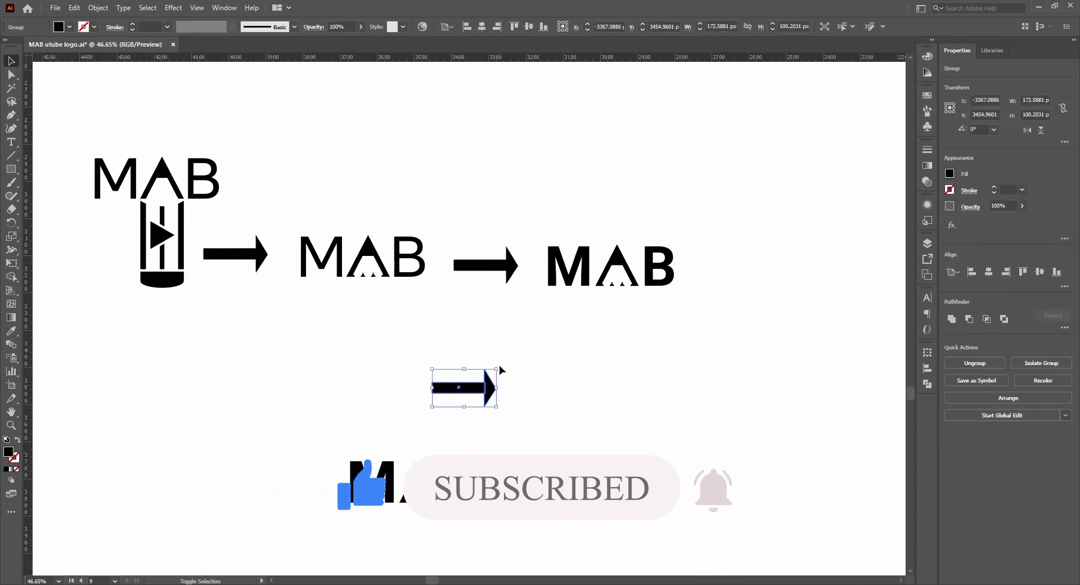
pyautogui.click(584, 406)
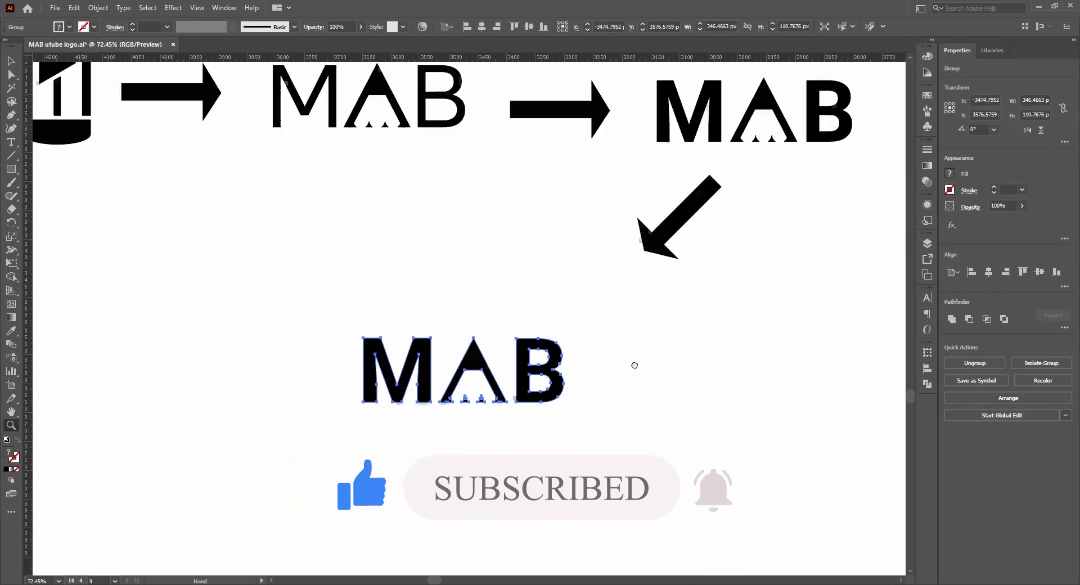
pyautogui.scroll(5, 623, 361)
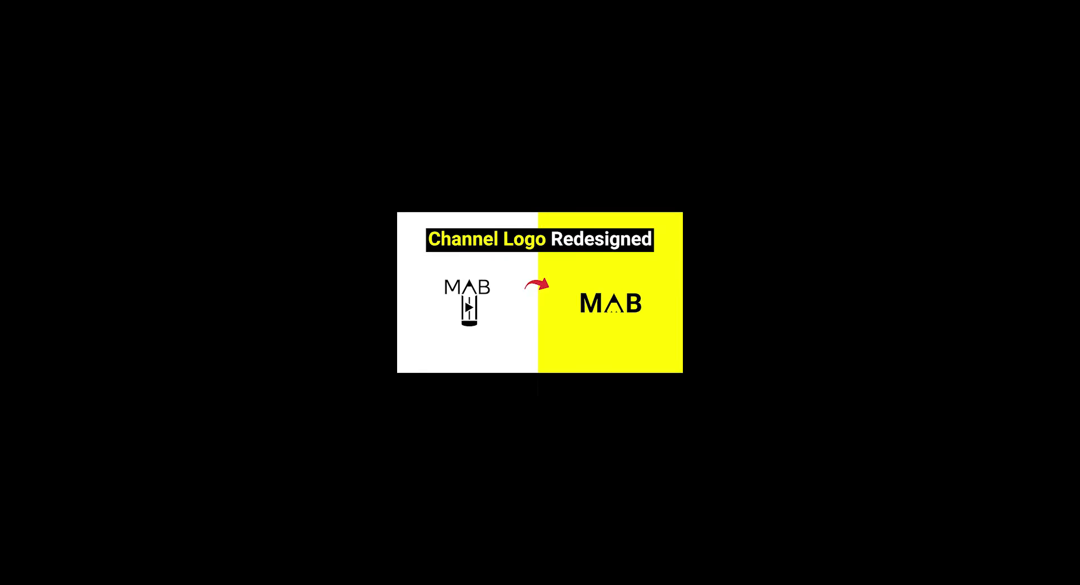